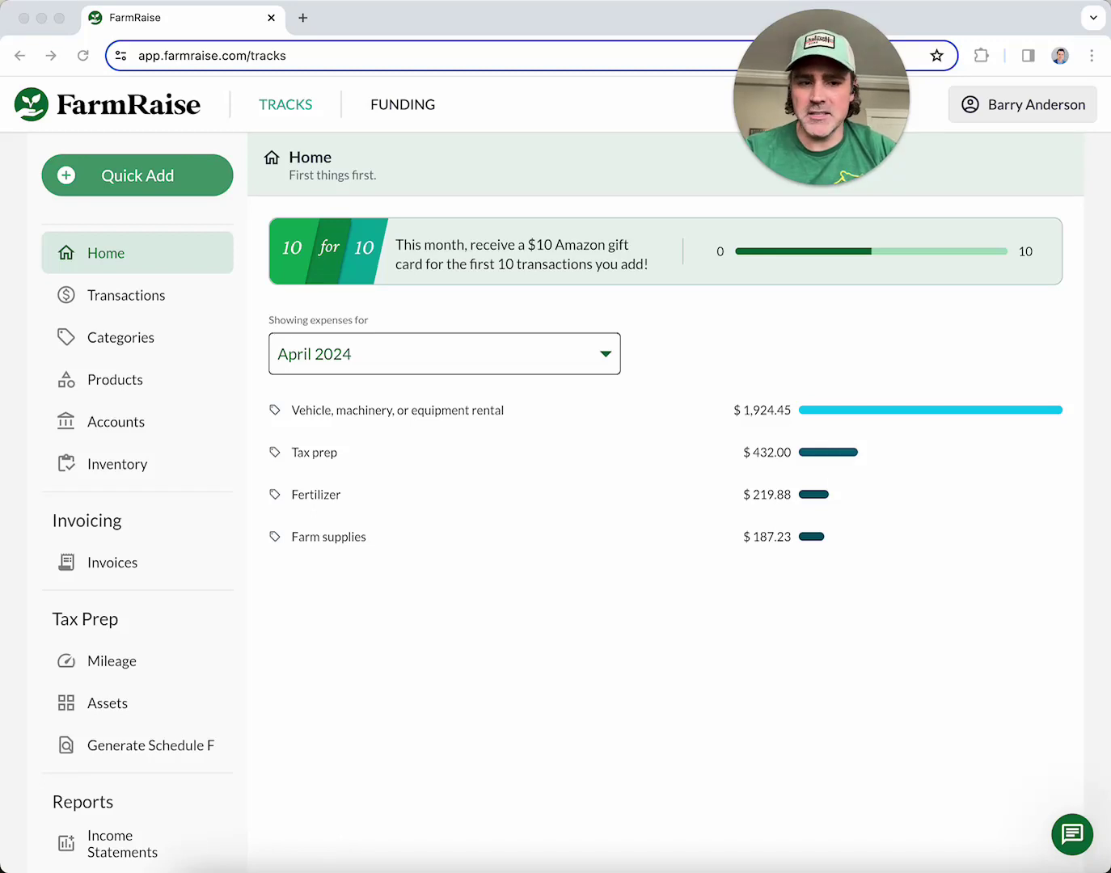
Expand the Quick Add menu on the home dashboard to show revenue, expense and mileage options.
{"action": "left_click", "coordinate": [675, 663]}
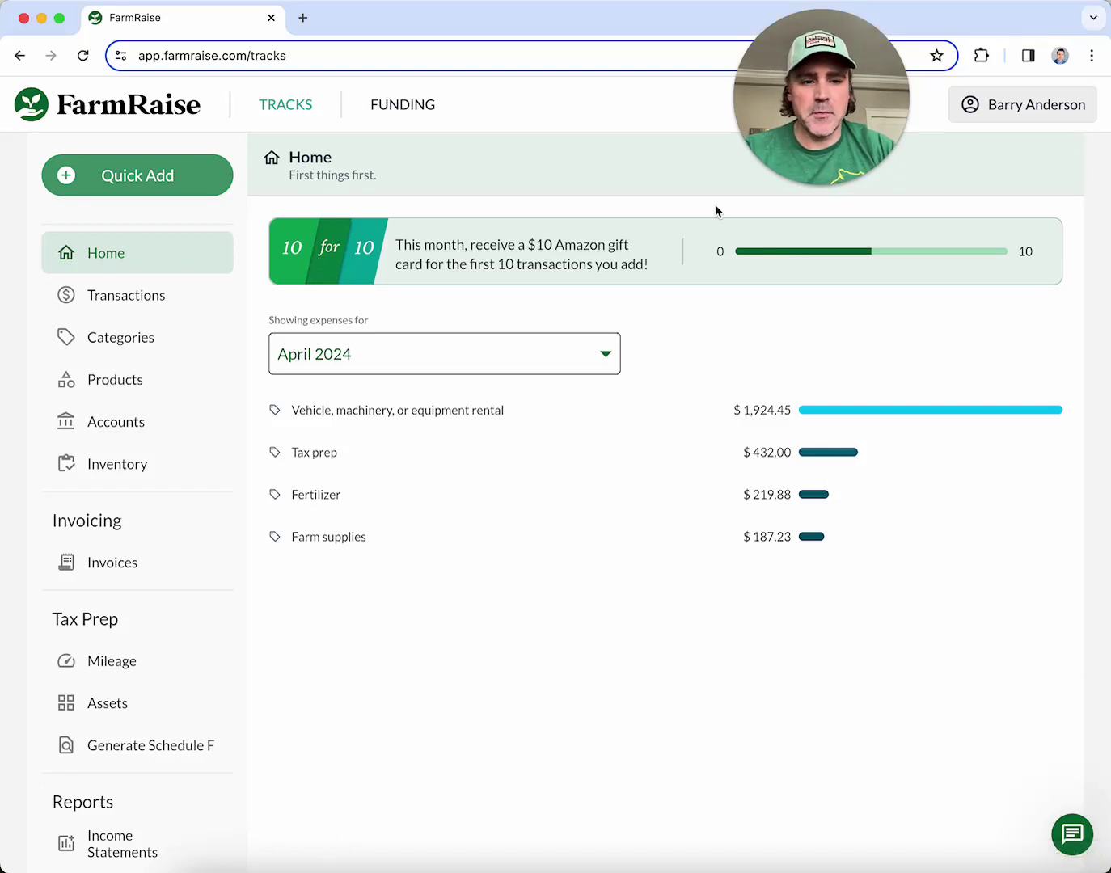
{"action": "left_click", "coordinate": [173, 181]}
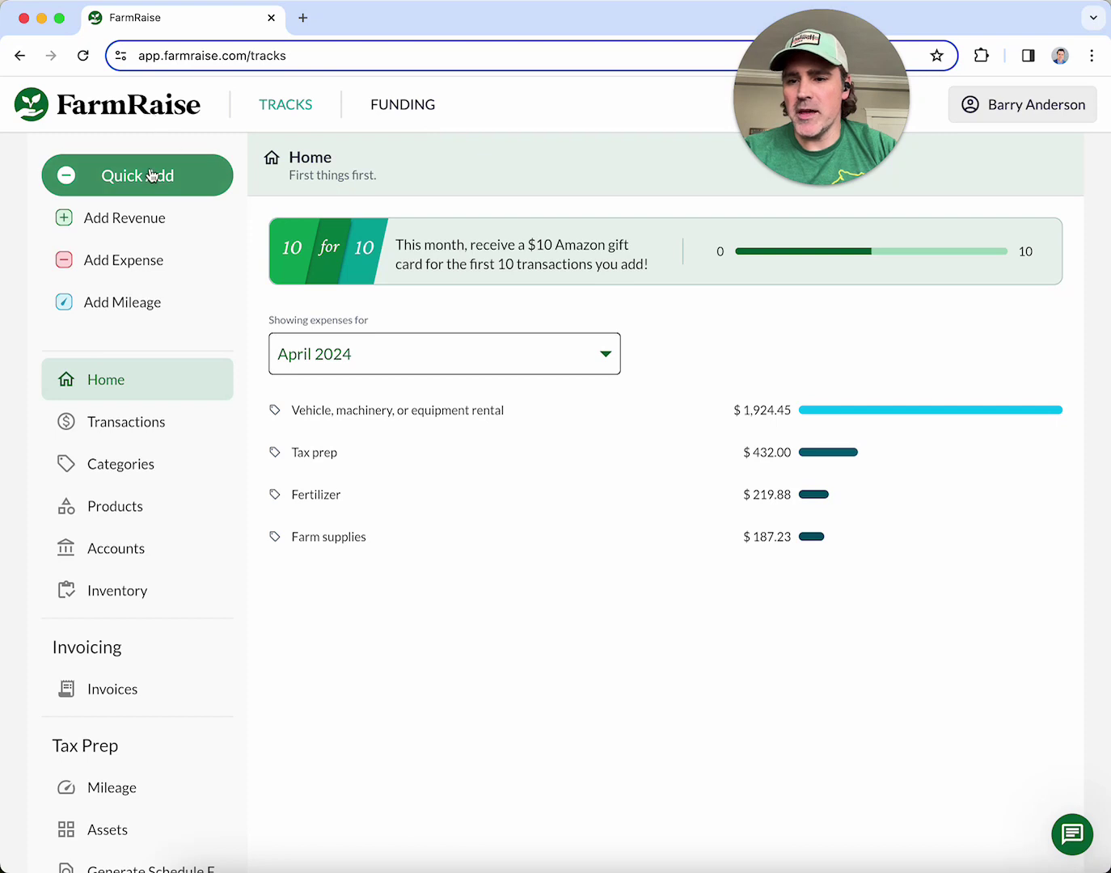
Start a new expense from vendor Tractor Supply with an $83.00 total.
{"action": "left_click", "coordinate": [170, 262]}
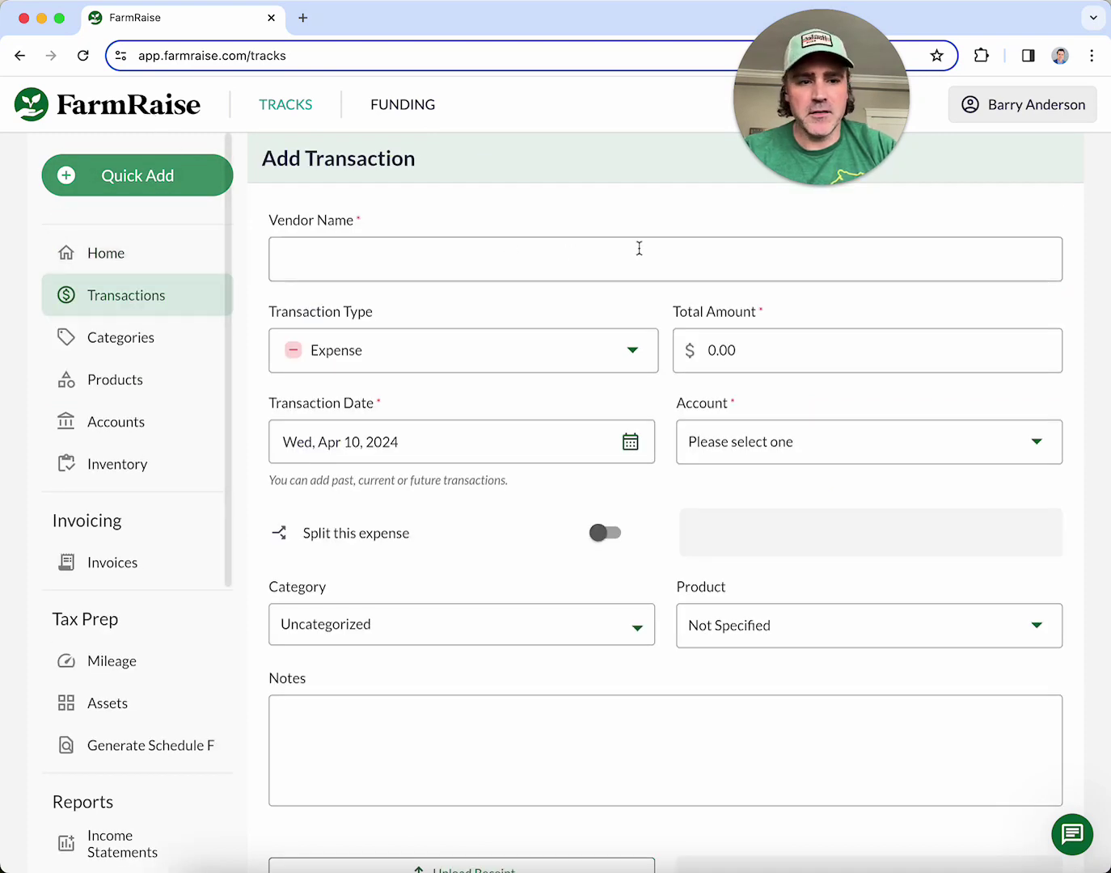
{"action": "left_click", "coordinate": [526, 246]}
{"action": "type", "text": "Trac"}
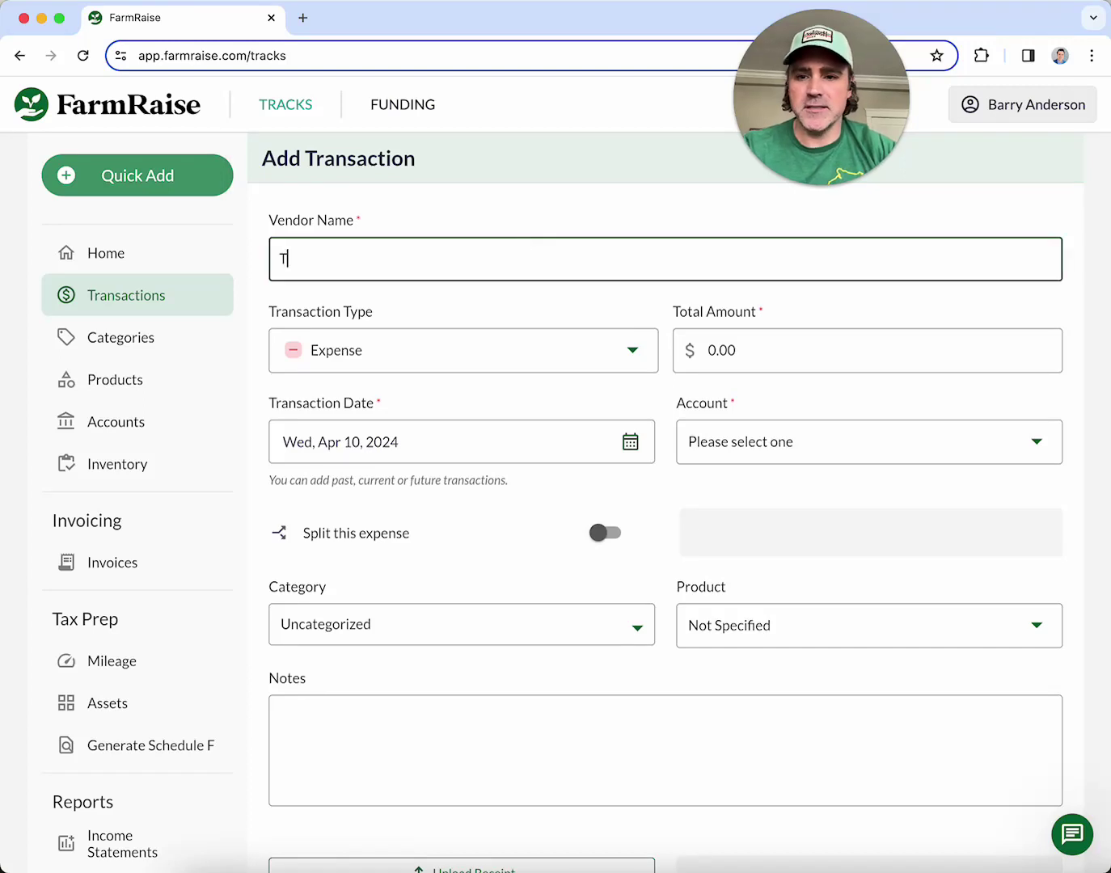
{"action": "left_click", "coordinate": [517, 298]}
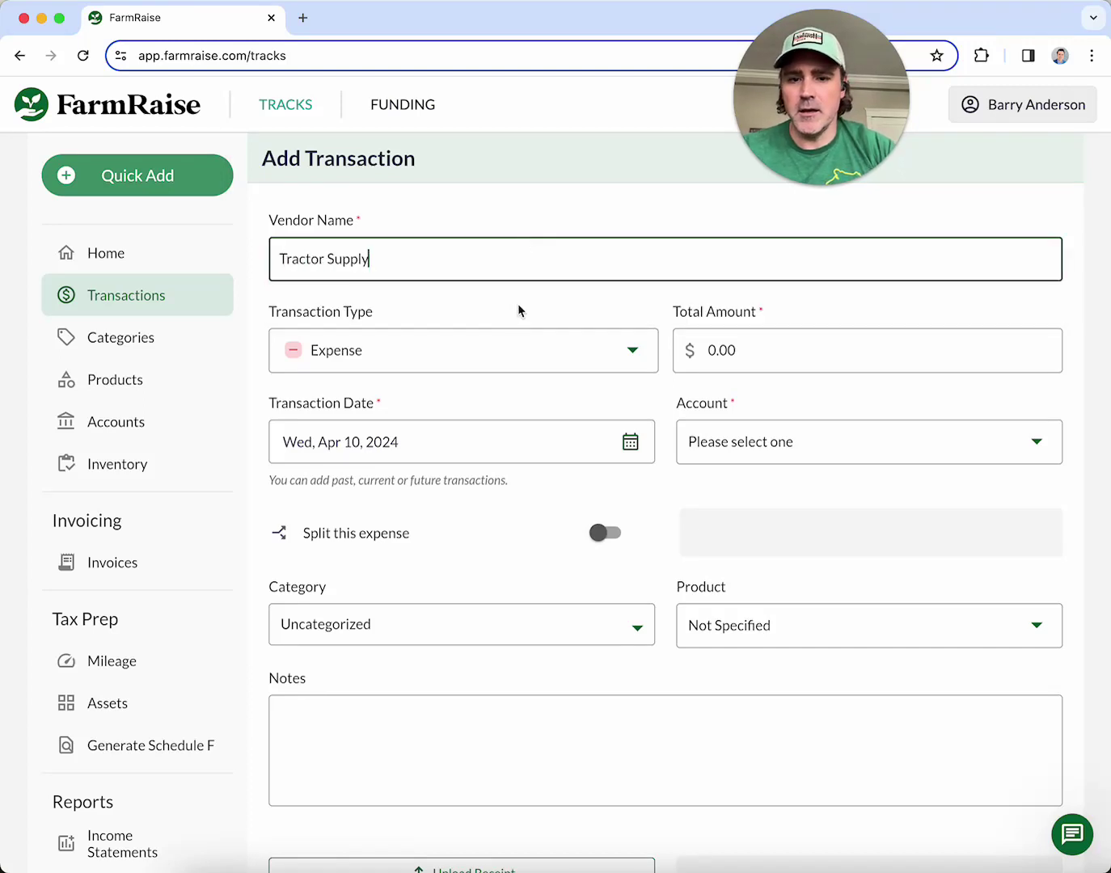
{"action": "left_click", "coordinate": [731, 350]}
{"action": "type", "text": "8300"}
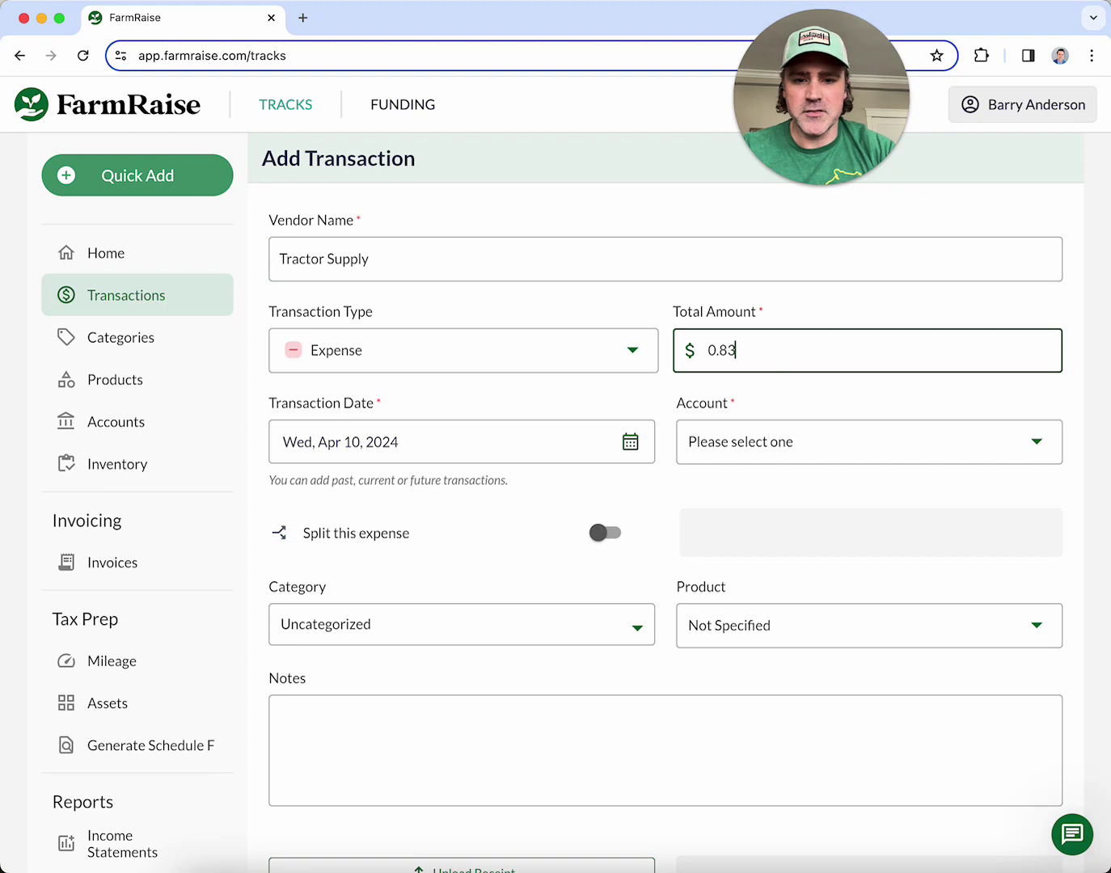
Categorise the expense as Feed and pay it from Farm Checking Account.
{"action": "left_click", "coordinate": [644, 611]}
{"action": "type", "text": "feed"}
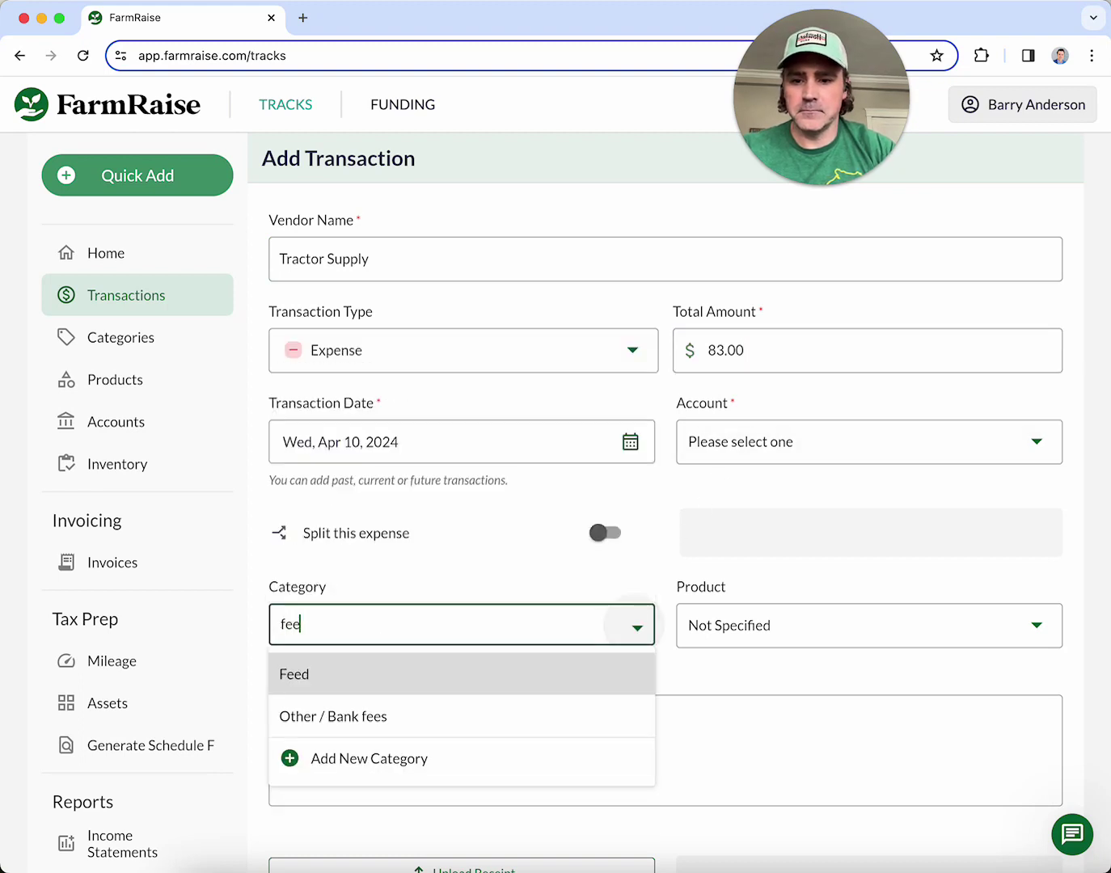
{"action": "left_click", "coordinate": [607, 679]}
{"action": "left_click", "coordinate": [881, 440]}
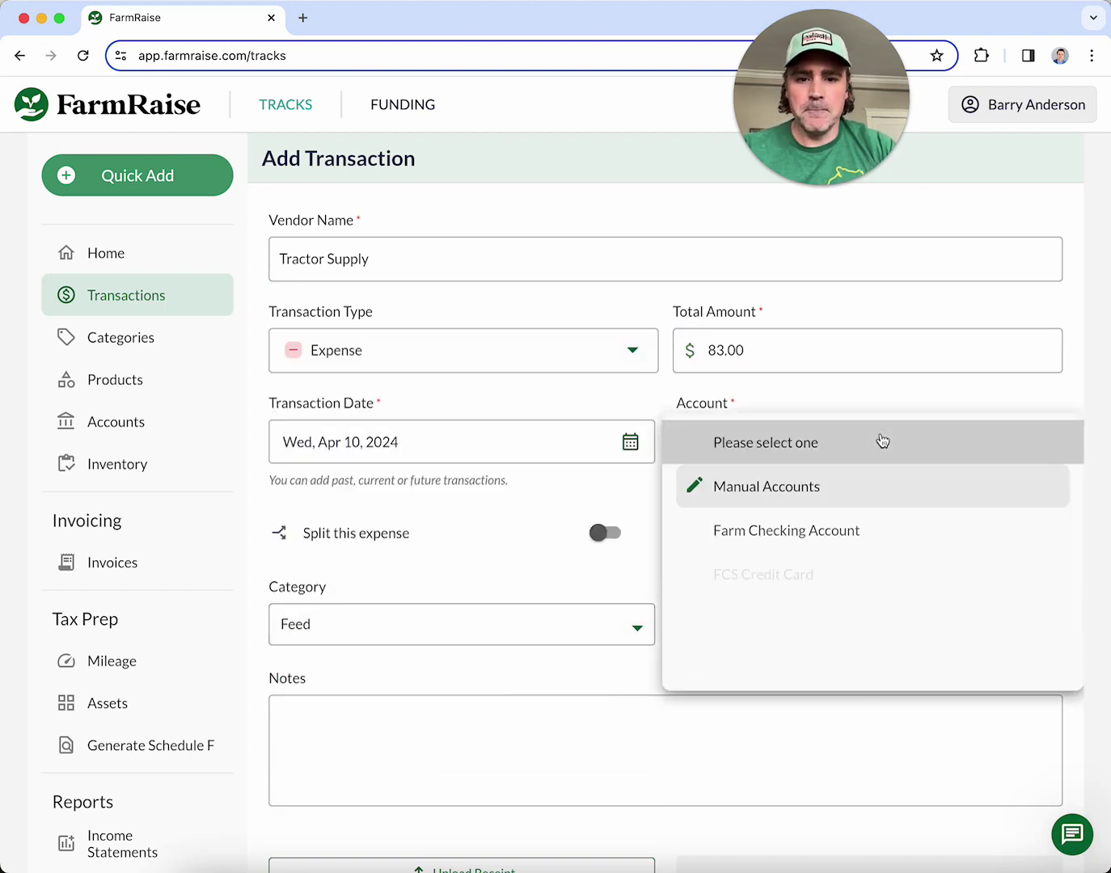
{"action": "left_click", "coordinate": [864, 534]}
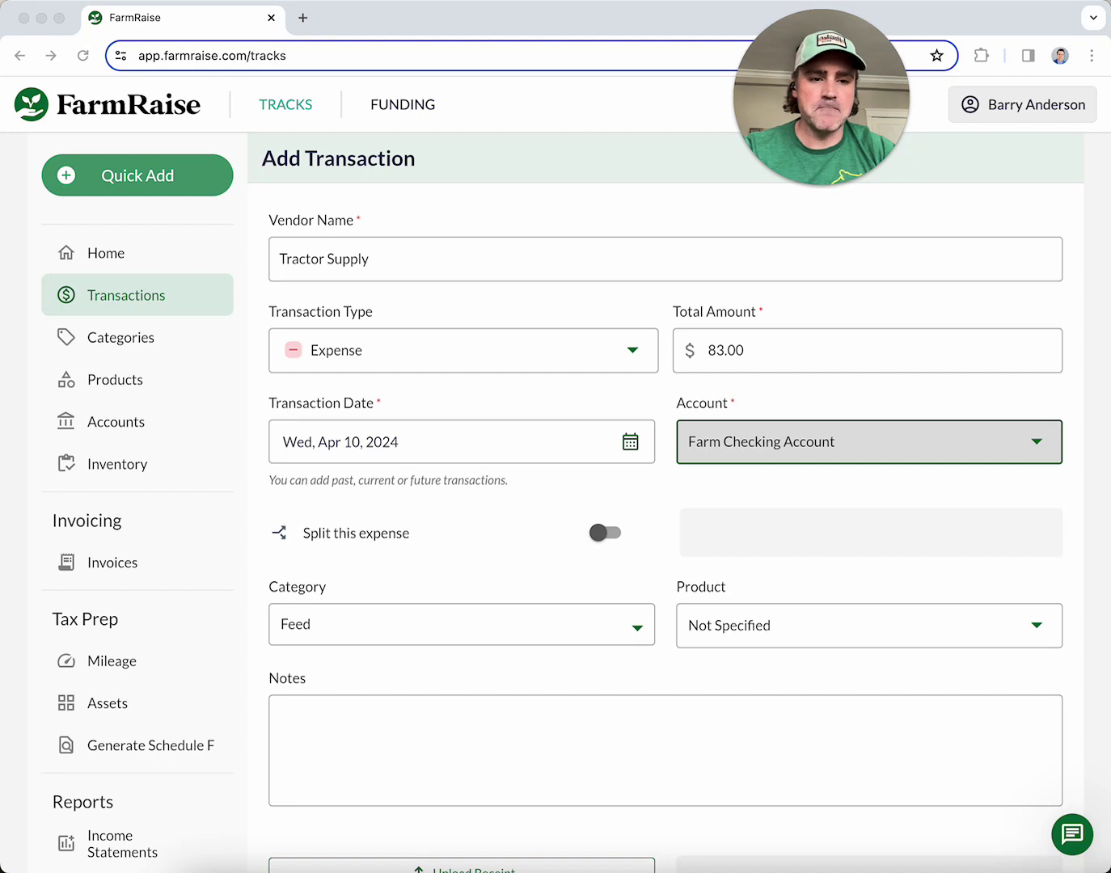
{"action": "scroll", "coordinate": [679, 509], "scroll_direction": "down", "scroll_amount": 2}
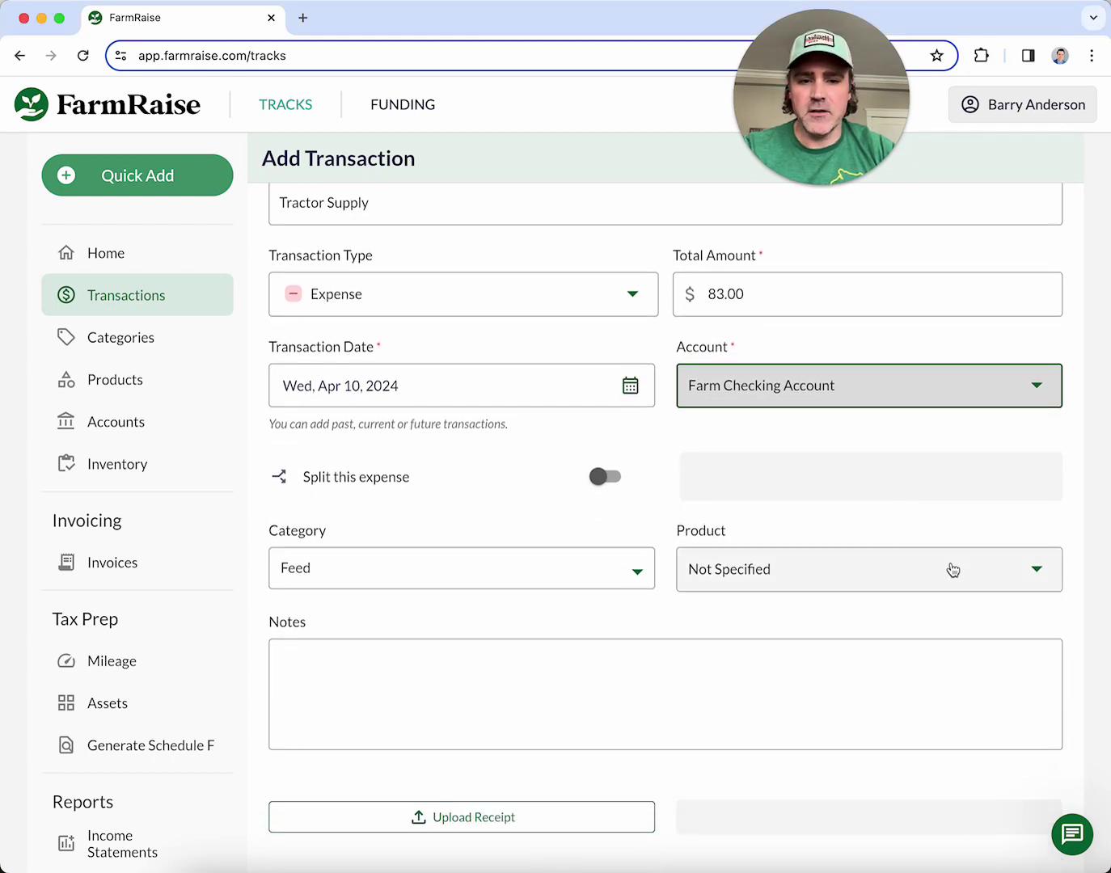
Assign the Tractor Supply Feed expense to the Chickens product.
{"action": "left_click", "coordinate": [953, 570]}
{"action": "left_click", "coordinate": [771, 668]}
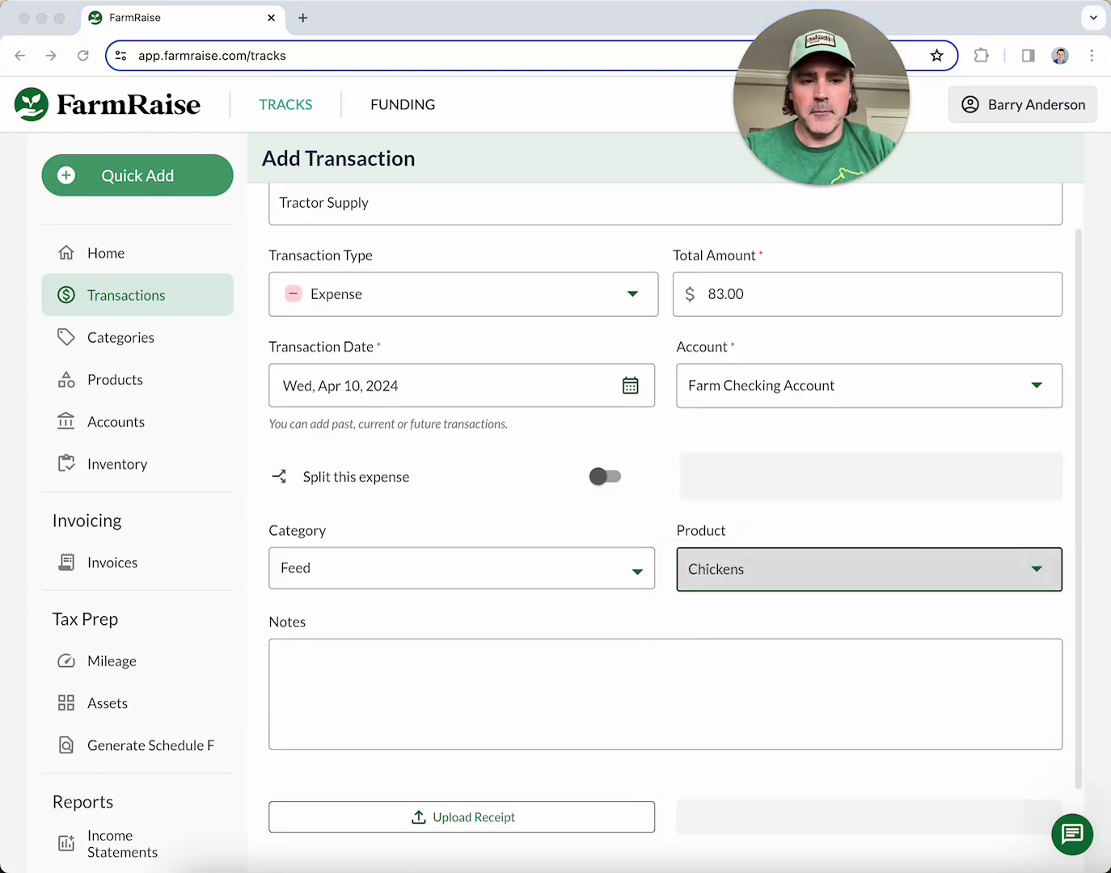
{"action": "scroll", "coordinate": [900, 591], "scroll_direction": "down", "scroll_amount": 1}
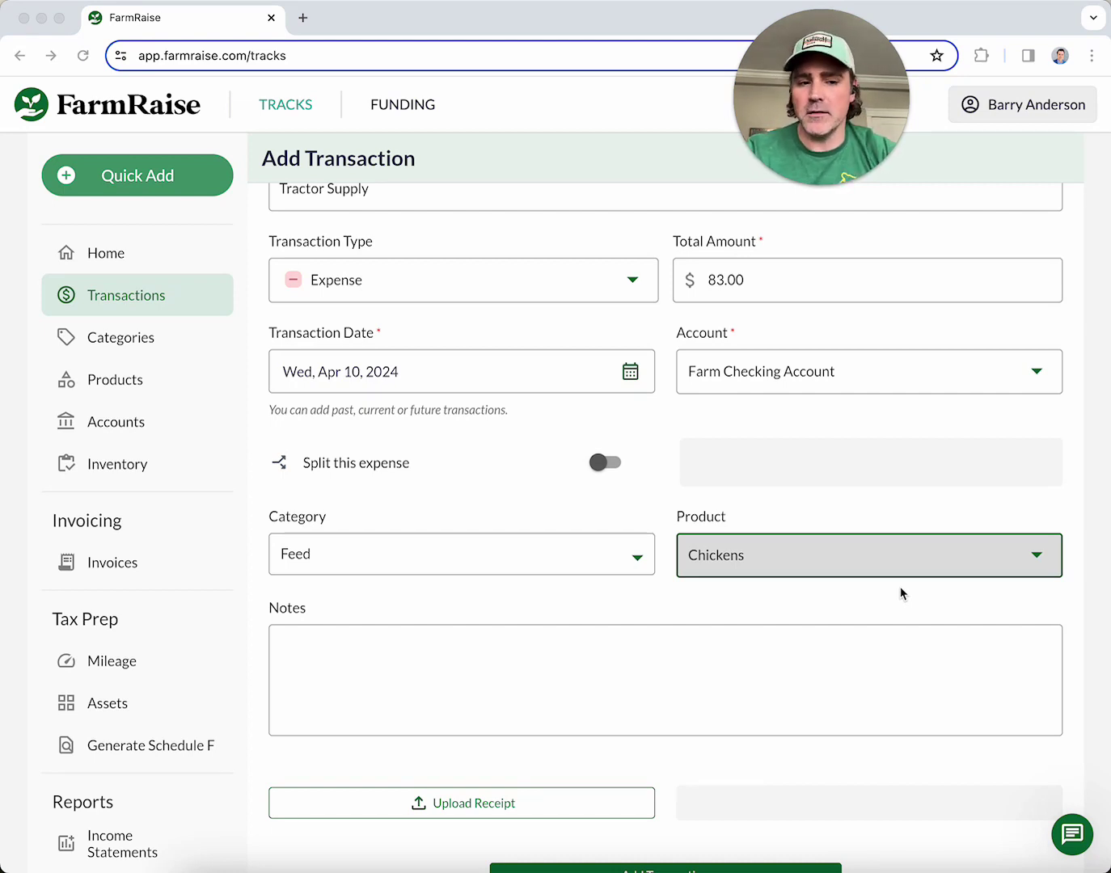
{"action": "scroll", "coordinate": [932, 485], "scroll_direction": "down", "scroll_amount": 3}
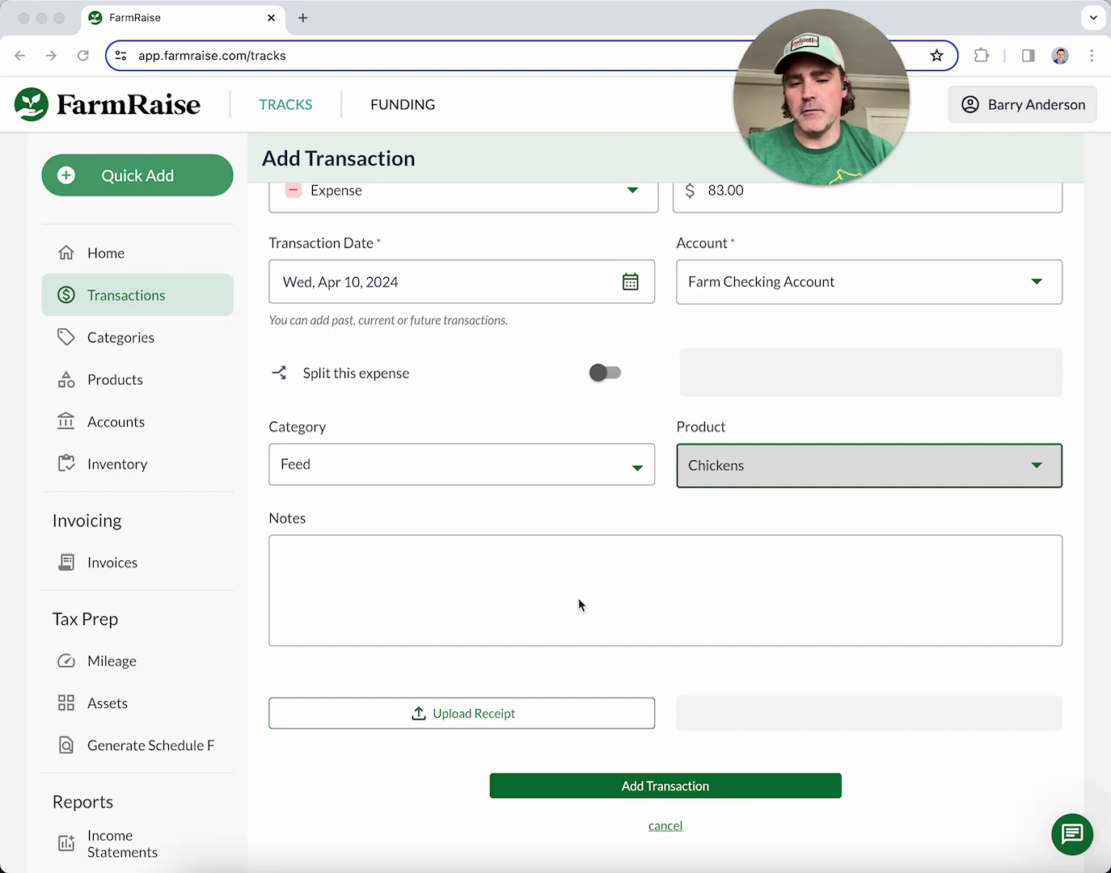
{"action": "left_click", "coordinate": [625, 793]}
Save the $83.00 Tractor Supply expense and open a blank expense form via Quick Add.
{"action": "left_click", "coordinate": [625, 792]}
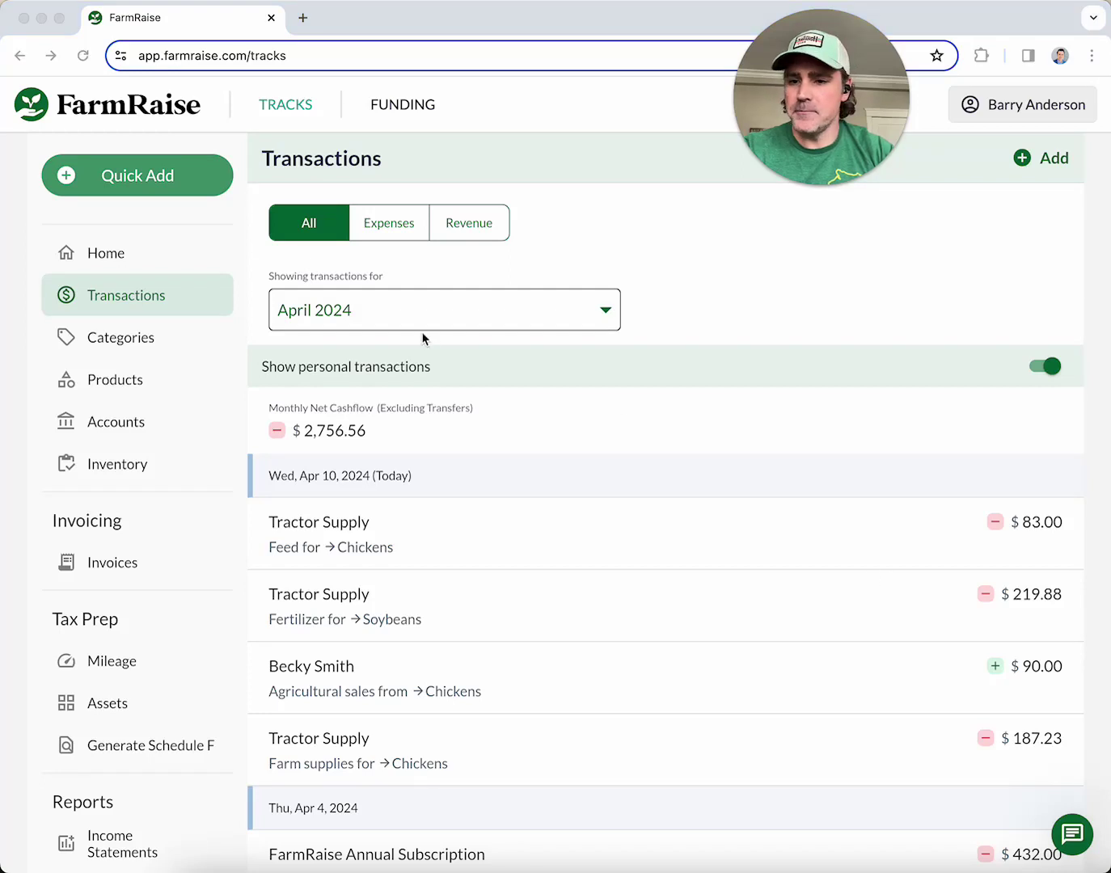
{"action": "left_click", "coordinate": [135, 193]}
{"action": "left_click", "coordinate": [124, 179]}
{"action": "left_click", "coordinate": [156, 256]}
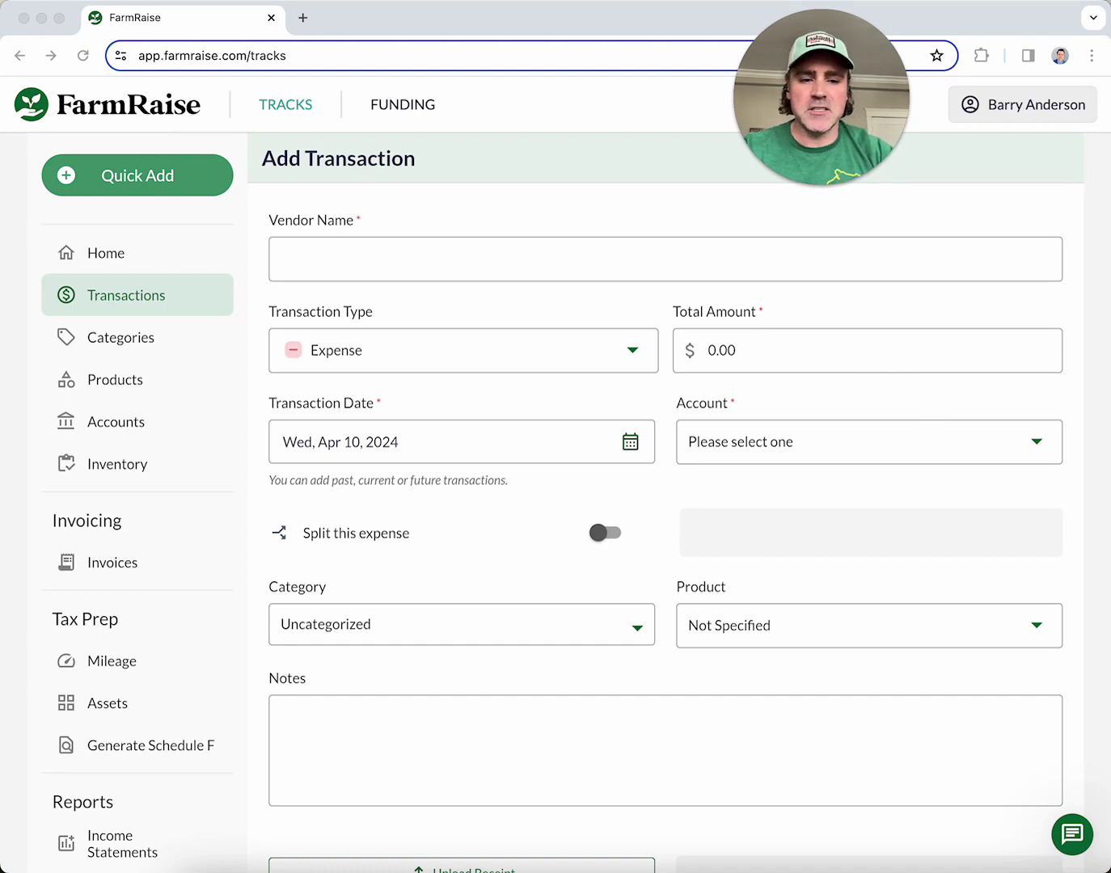
Enter vendor G&H Auto with a $650.23 total on the new expense.
{"action": "left_click", "coordinate": [577, 255]}
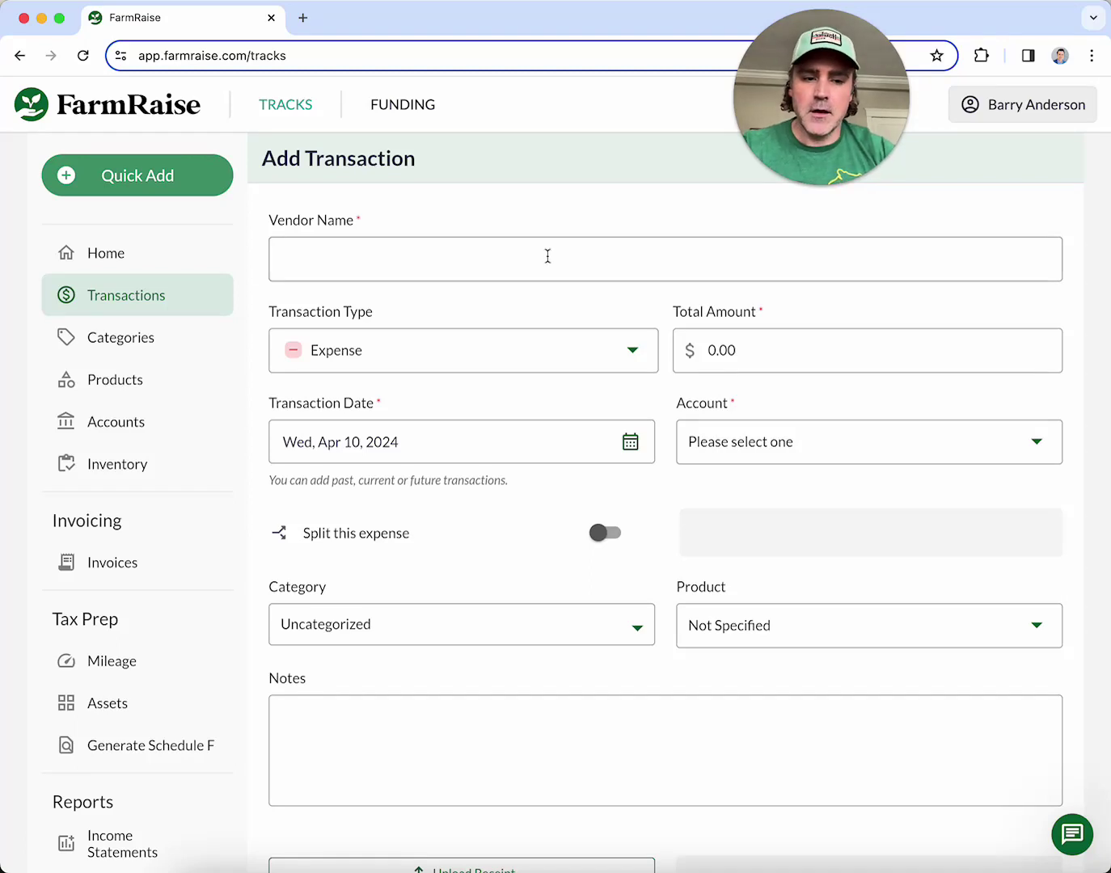
{"action": "left_click", "coordinate": [542, 256]}
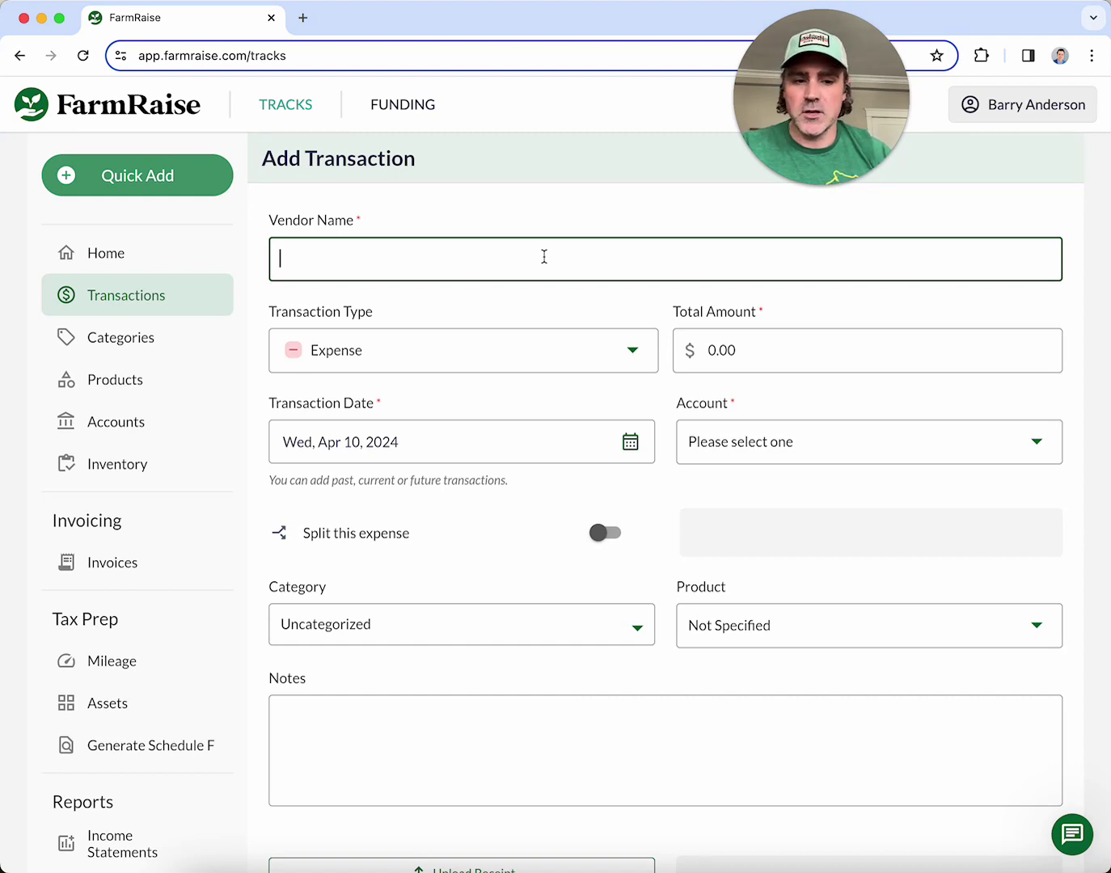
{"action": "type", "text": "G&"}
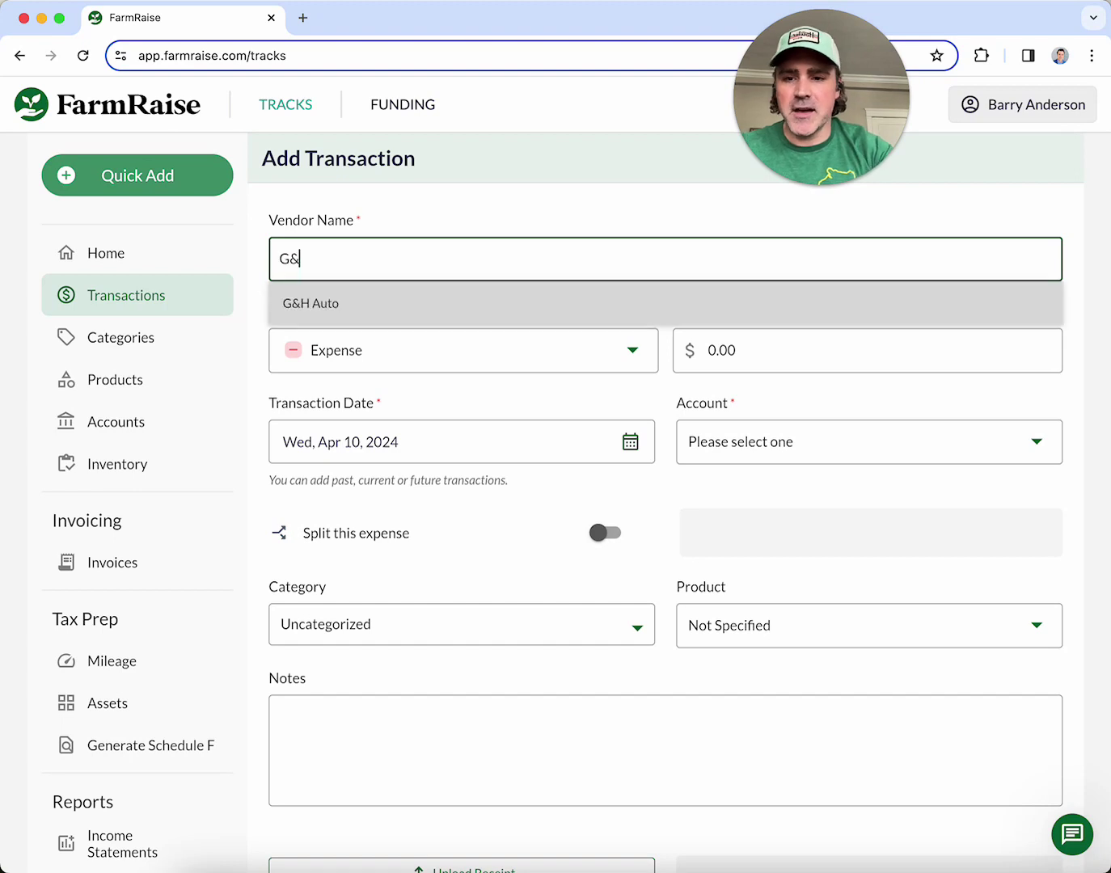
{"action": "left_click", "coordinate": [602, 321]}
{"action": "left_click", "coordinate": [772, 354]}
{"action": "type", "text": "650.23"}
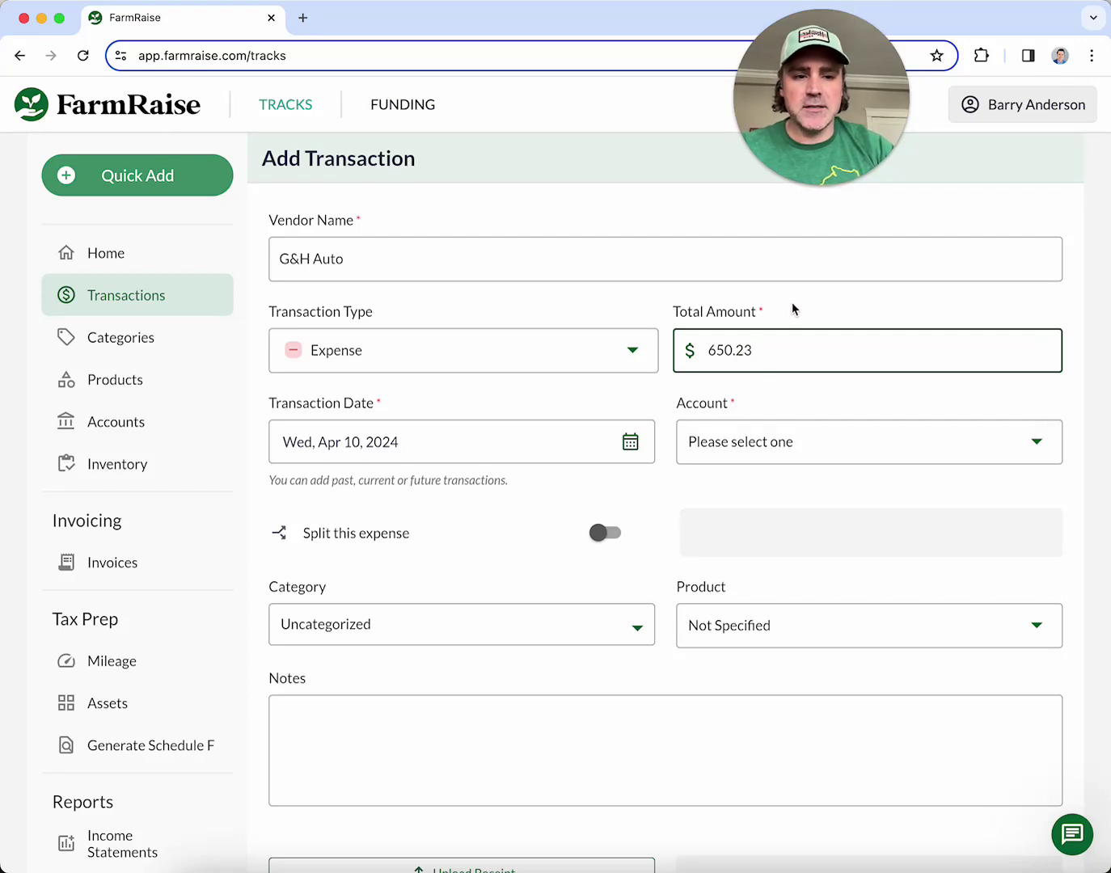
Pay from Farm Checking Account and begin adding a new expense category.
{"action": "scroll", "coordinate": [802, 455], "scroll_direction": "down", "scroll_amount": 1}
{"action": "left_click", "coordinate": [801, 453]}
{"action": "left_click", "coordinate": [780, 525]}
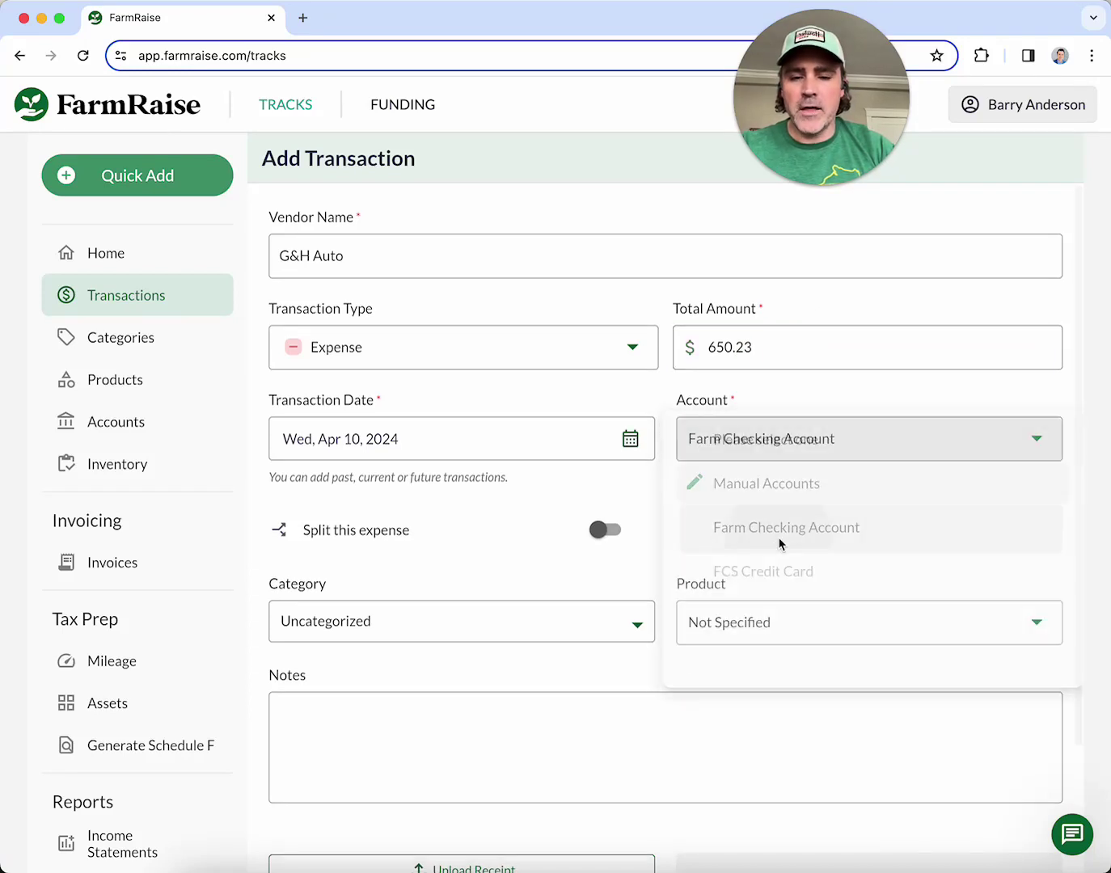
{"action": "left_click", "coordinate": [637, 630]}
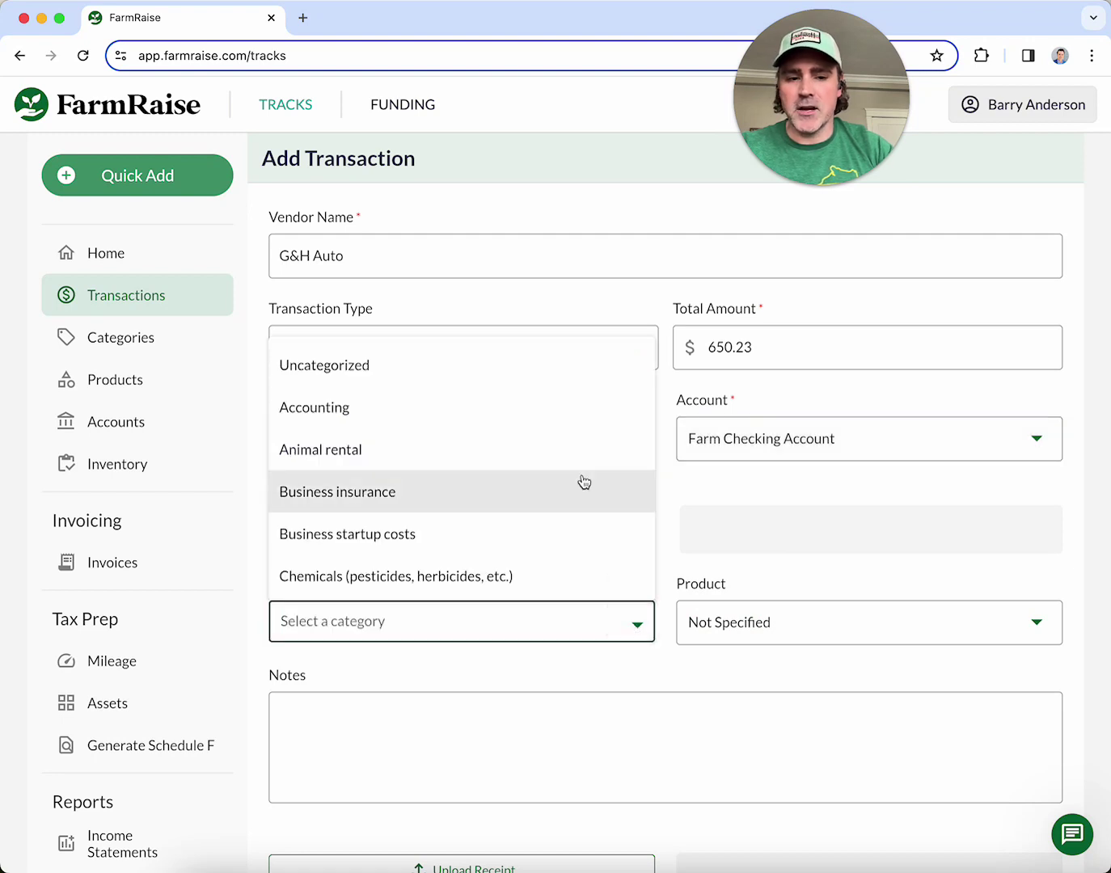
{"action": "scroll", "coordinate": [545, 476], "scroll_direction": "down", "scroll_amount": 15}
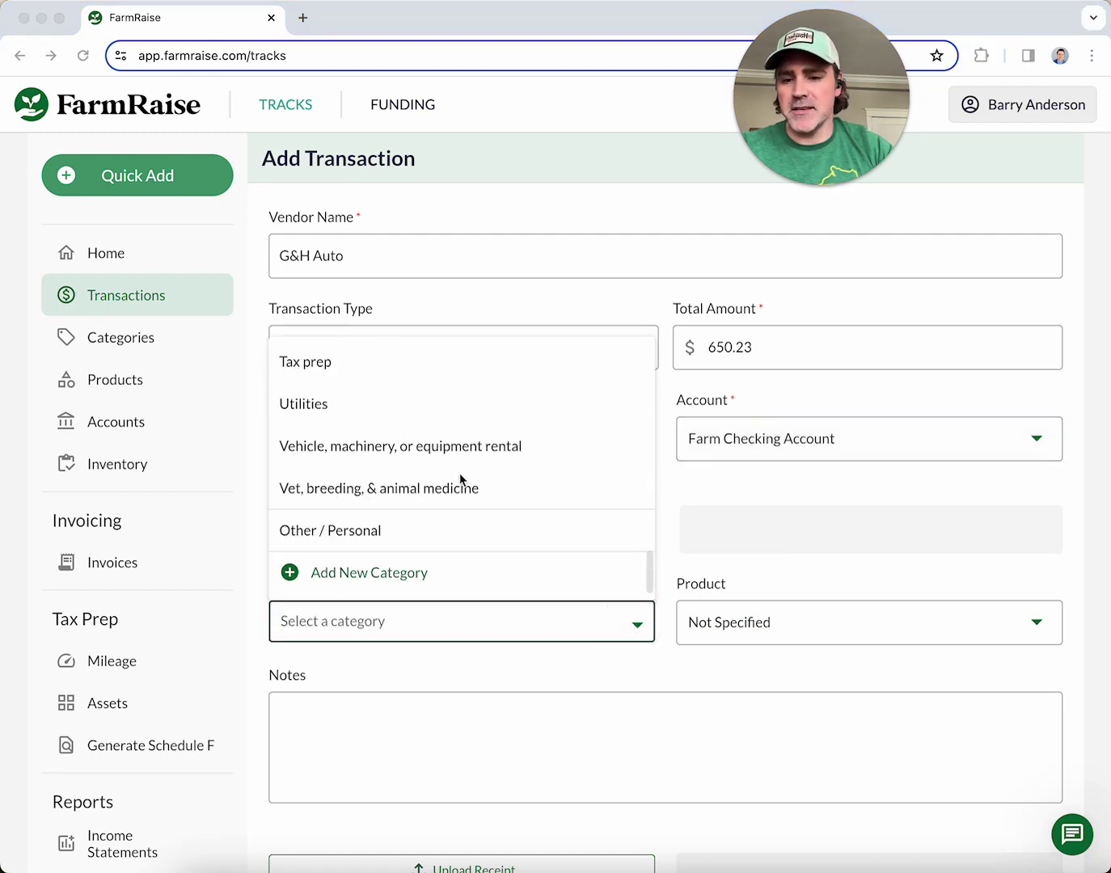
{"action": "left_click", "coordinate": [379, 567]}
Create a category named Farm, included in Schedule F under Farm car/truck expenses.
{"action": "left_click", "coordinate": [416, 630]}
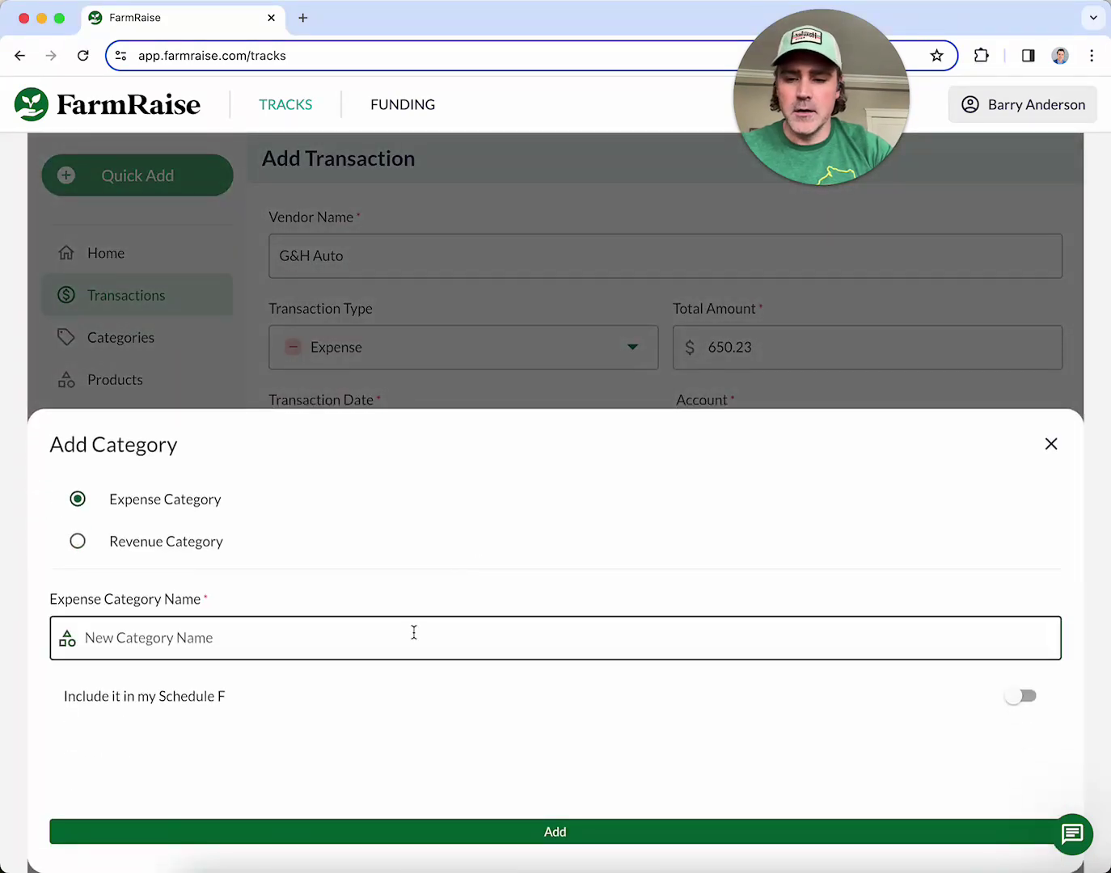
{"action": "type", "text": "Farm"}
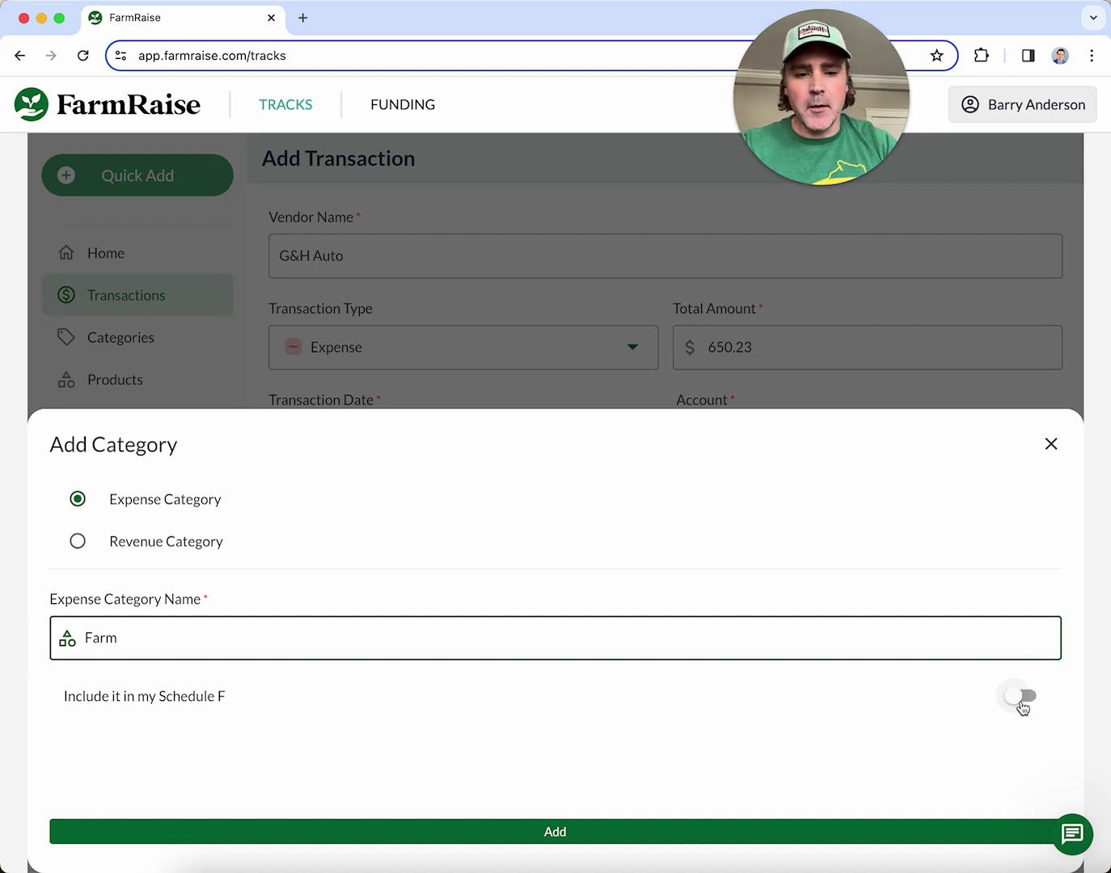
{"action": "left_click", "coordinate": [1020, 703]}
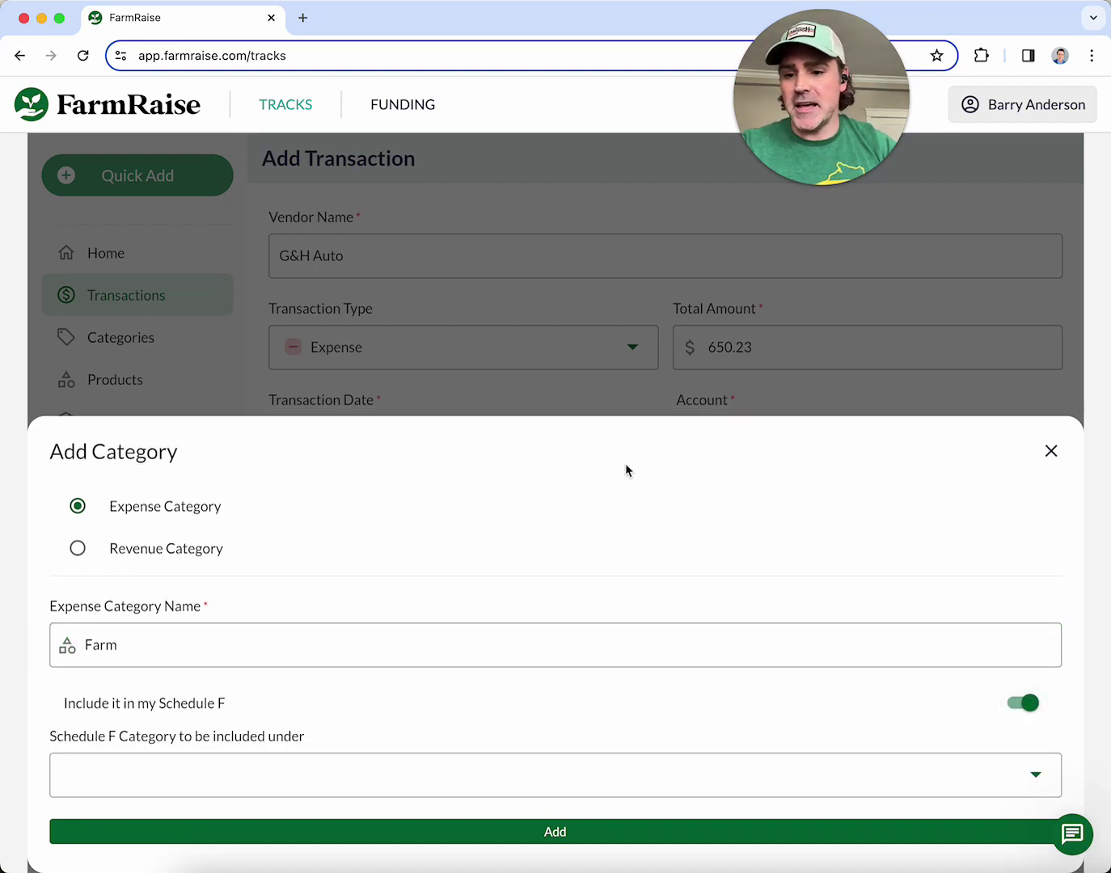
{"action": "left_click", "coordinate": [697, 789]}
{"action": "scroll", "coordinate": [643, 666], "scroll_direction": "down", "scroll_amount": 6}
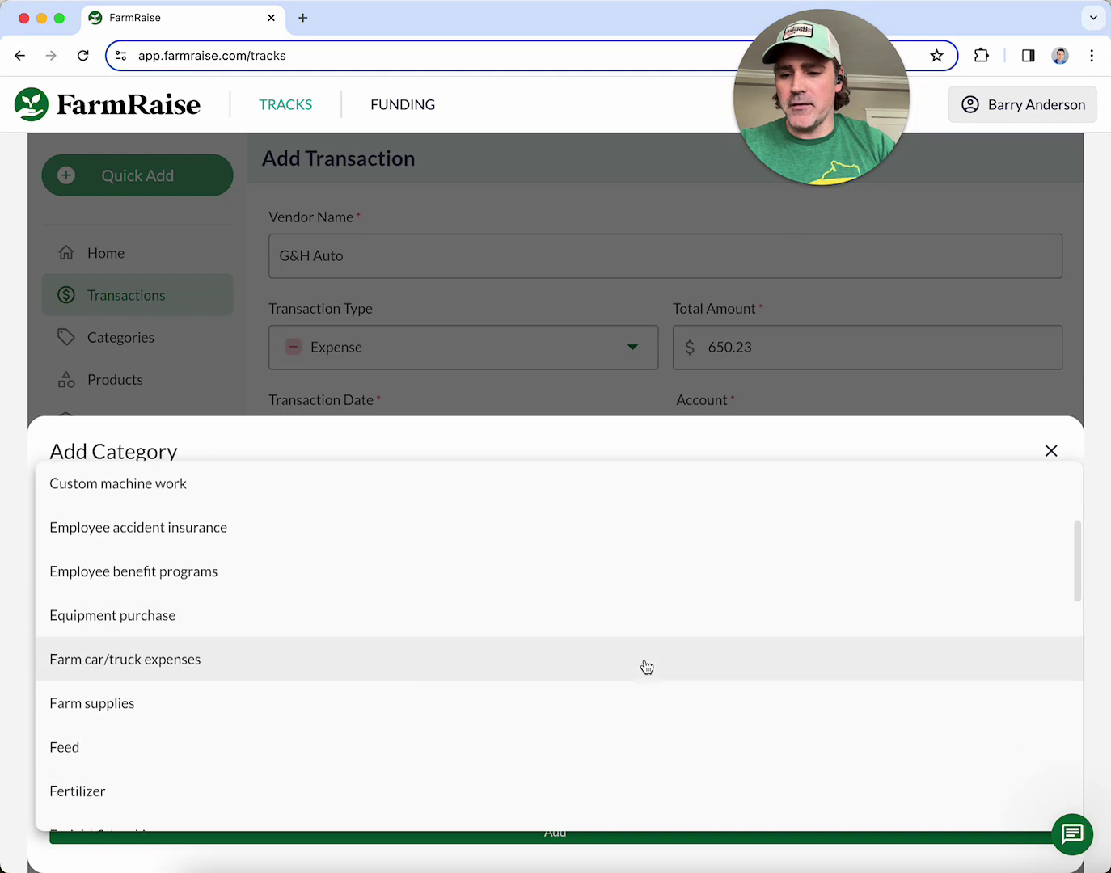
{"action": "left_click", "coordinate": [251, 664]}
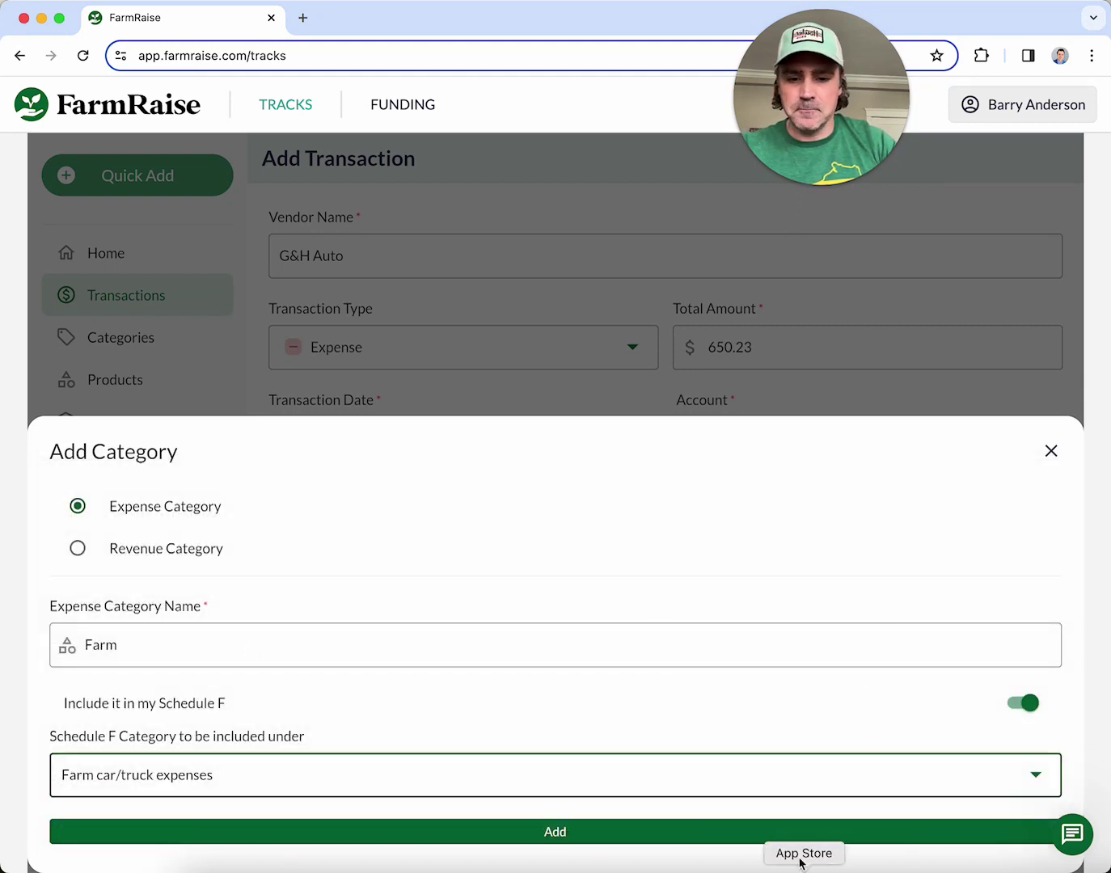
{"action": "left_click", "coordinate": [738, 839]}
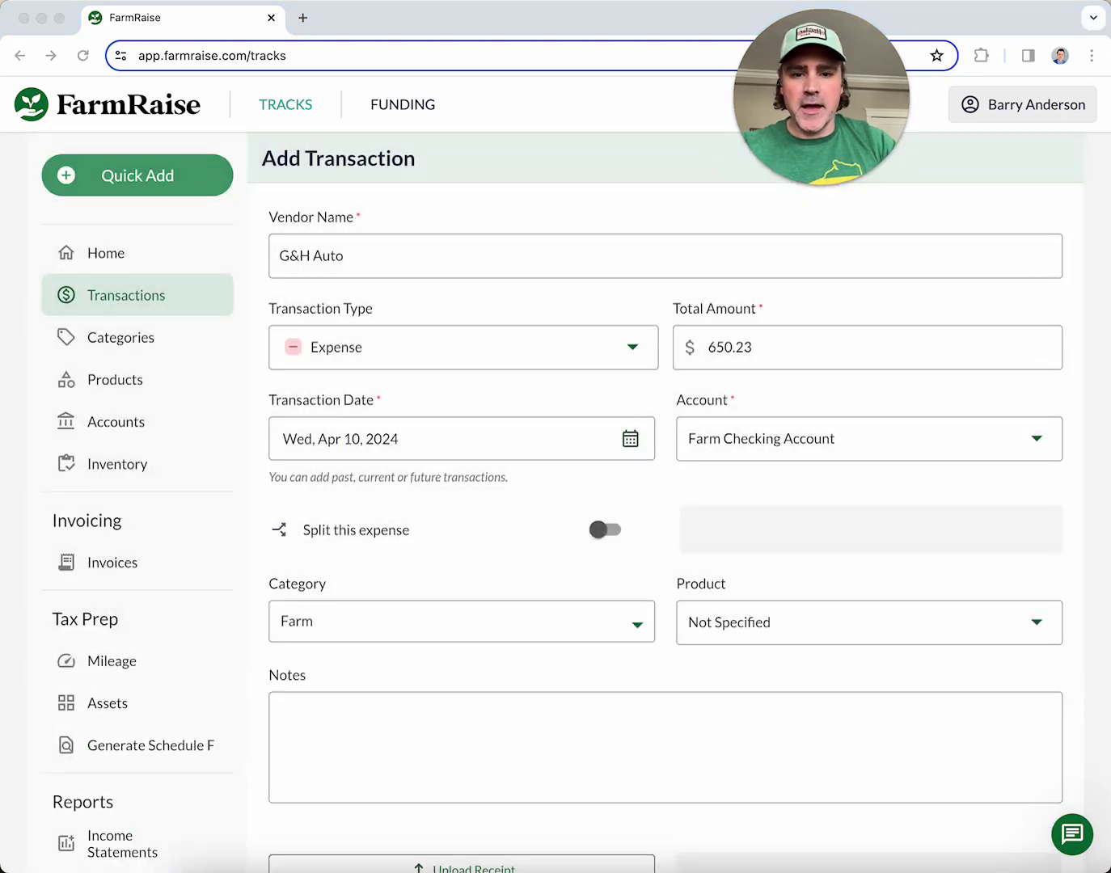
Save the $650.23 G&H Auto expense categorised under Farm.
{"action": "scroll", "coordinate": [793, 528], "scroll_direction": "down", "scroll_amount": 3}
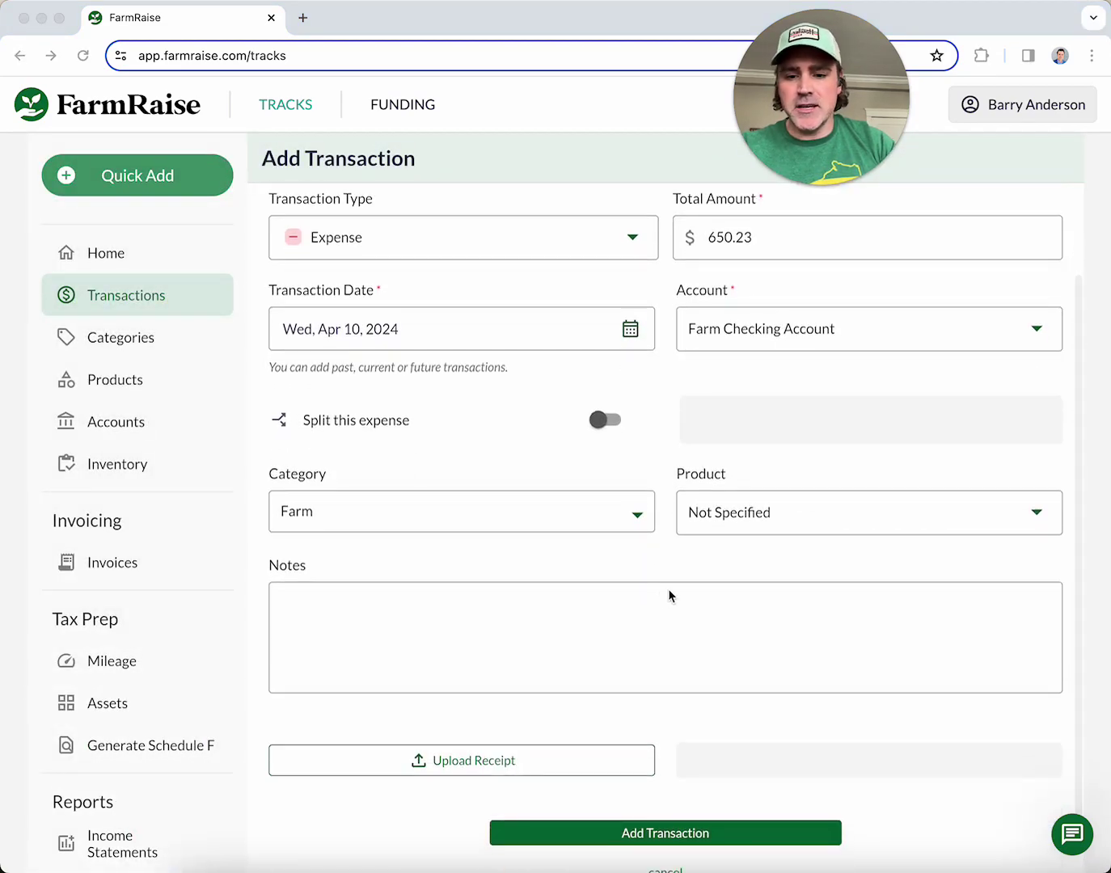
{"action": "scroll", "coordinate": [661, 593], "scroll_direction": "down", "scroll_amount": 1}
{"action": "left_click", "coordinate": [687, 788]}
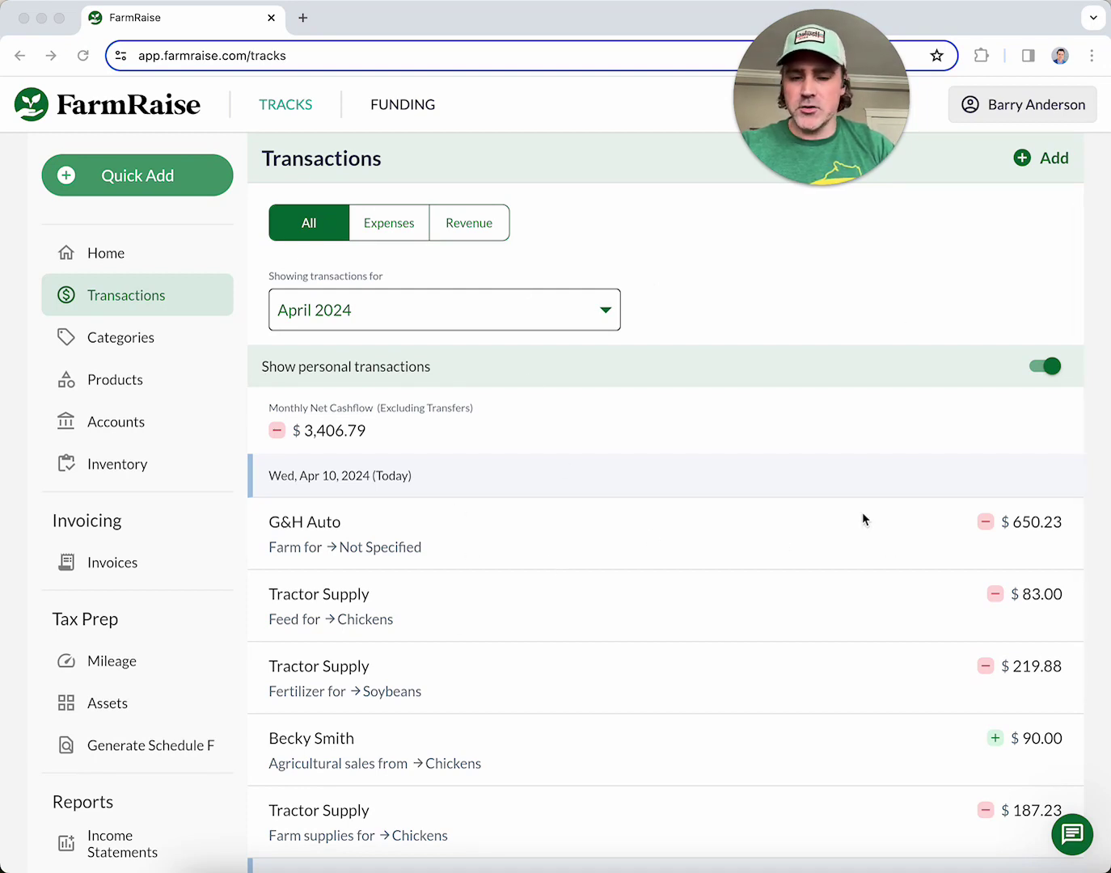
{"action": "scroll", "coordinate": [861, 512], "scroll_direction": "down", "scroll_amount": 1}
{"action": "scroll", "coordinate": [860, 511], "scroll_direction": "up", "scroll_amount": 1}
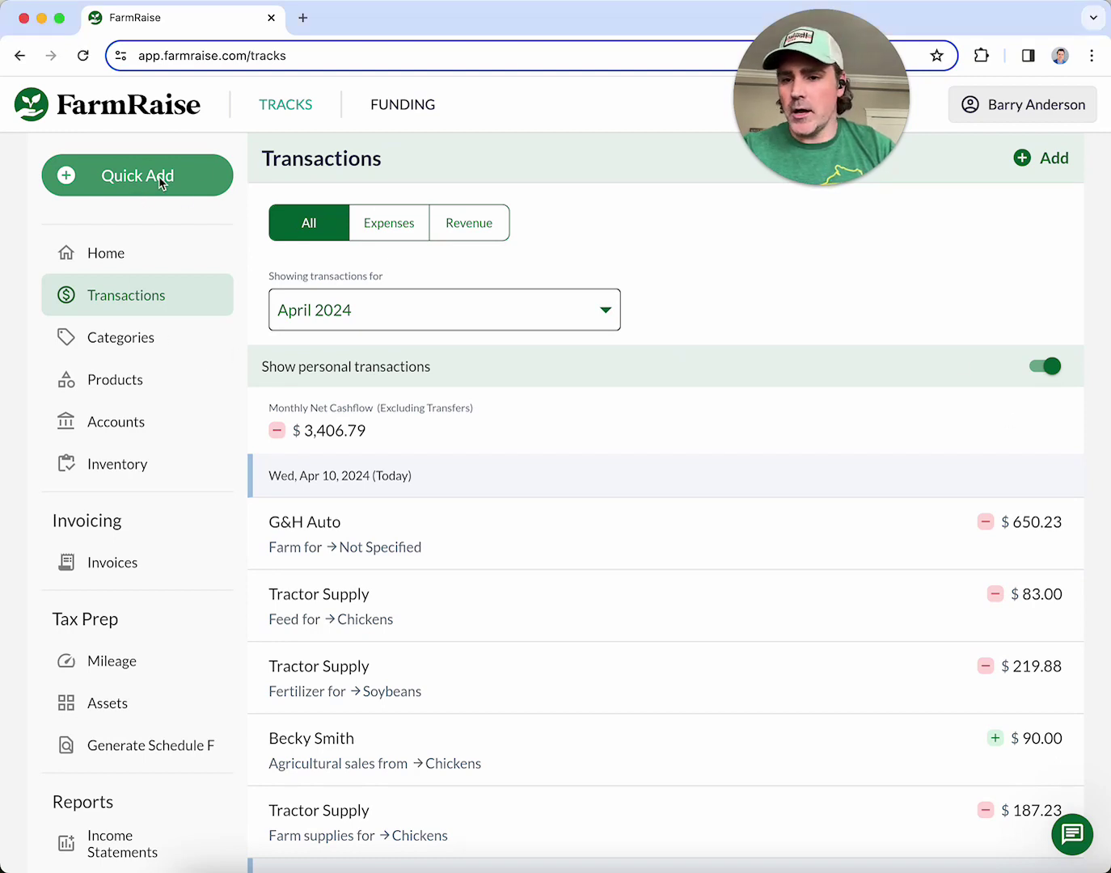
Start a new mileage entry with Farm Truck as the vehicle.
{"action": "left_click", "coordinate": [105, 172]}
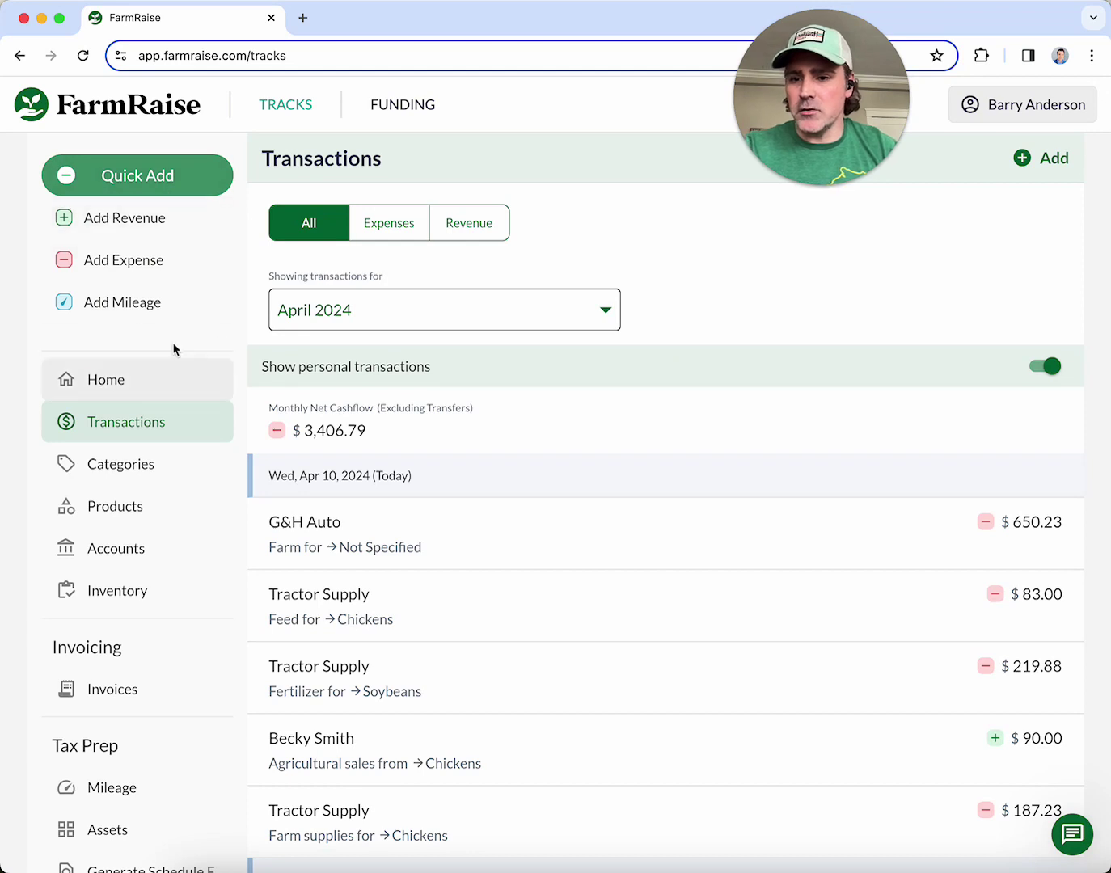
{"action": "left_click", "coordinate": [132, 305]}
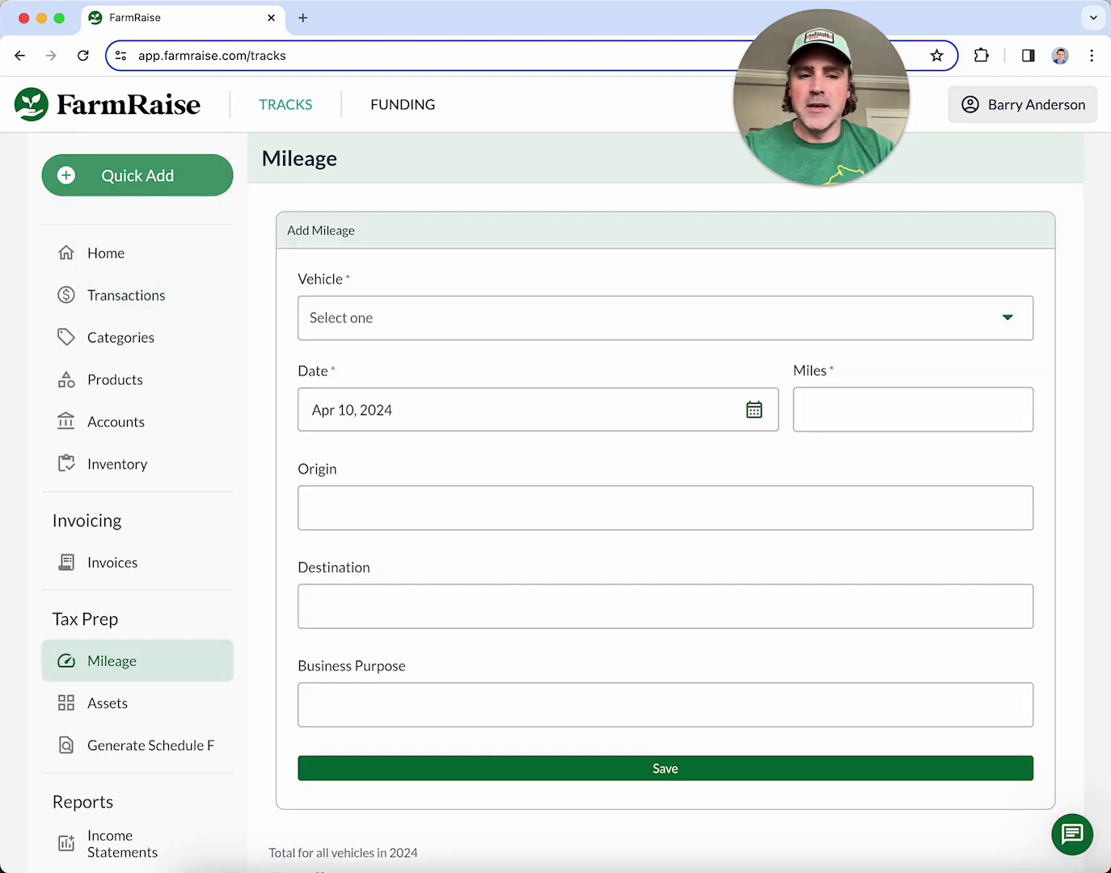
{"action": "left_click", "coordinate": [839, 333]}
{"action": "left_click", "coordinate": [552, 371]}
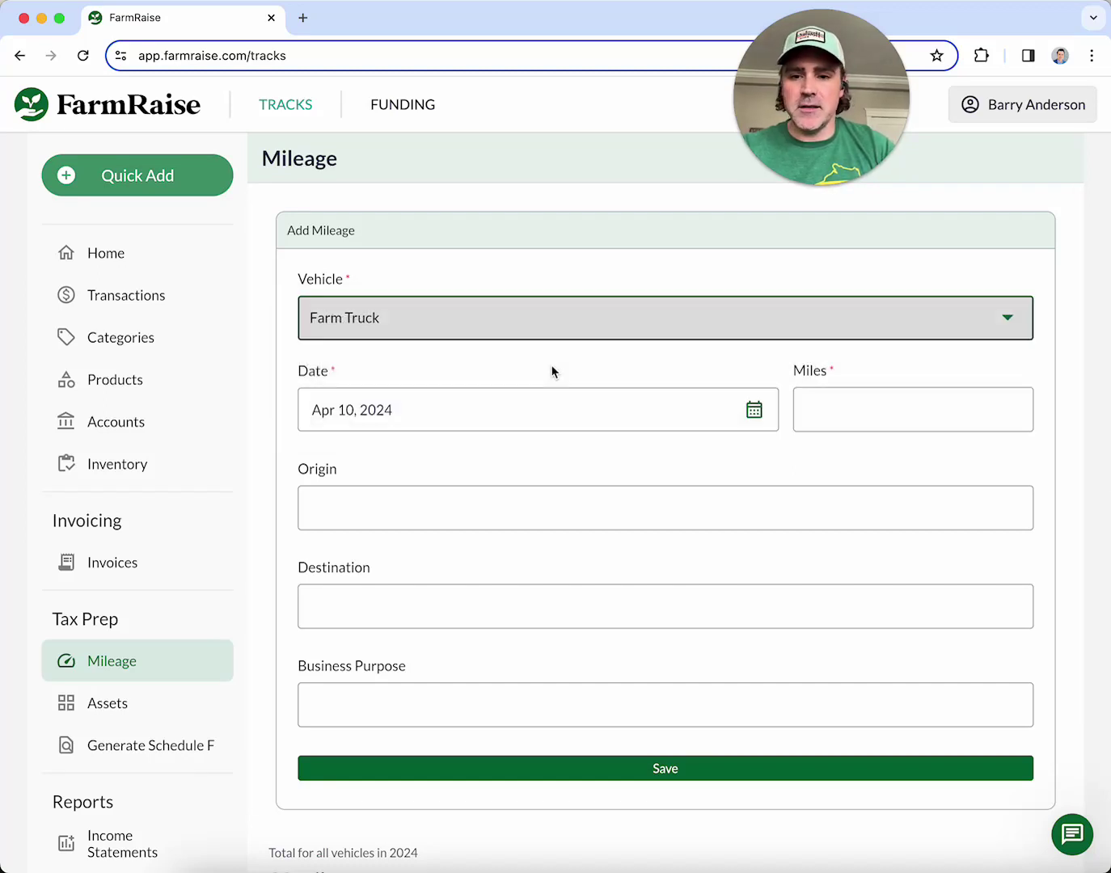
Enter 20 miles for the Farm Truck trip and save it.
{"action": "scroll", "coordinate": [461, 255], "scroll_direction": "down", "scroll_amount": 1}
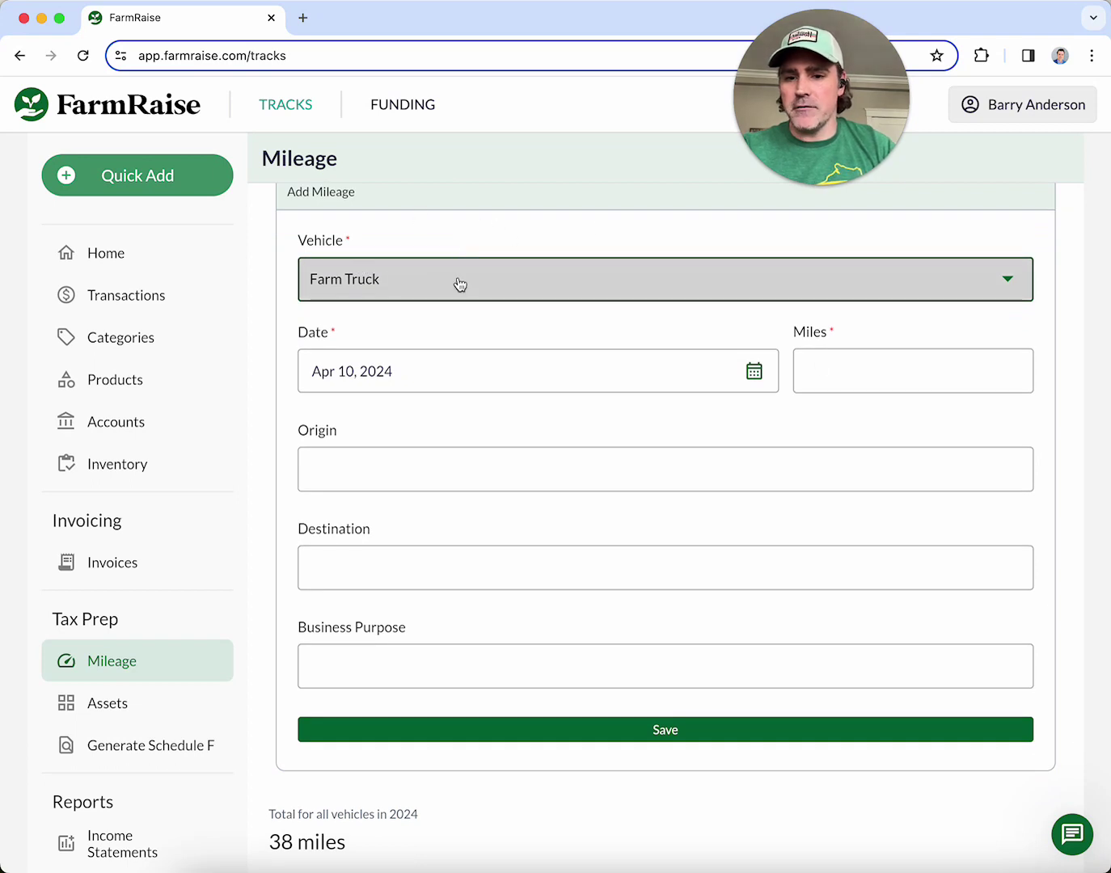
{"action": "left_click", "coordinate": [872, 368]}
{"action": "type", "text": "19"}
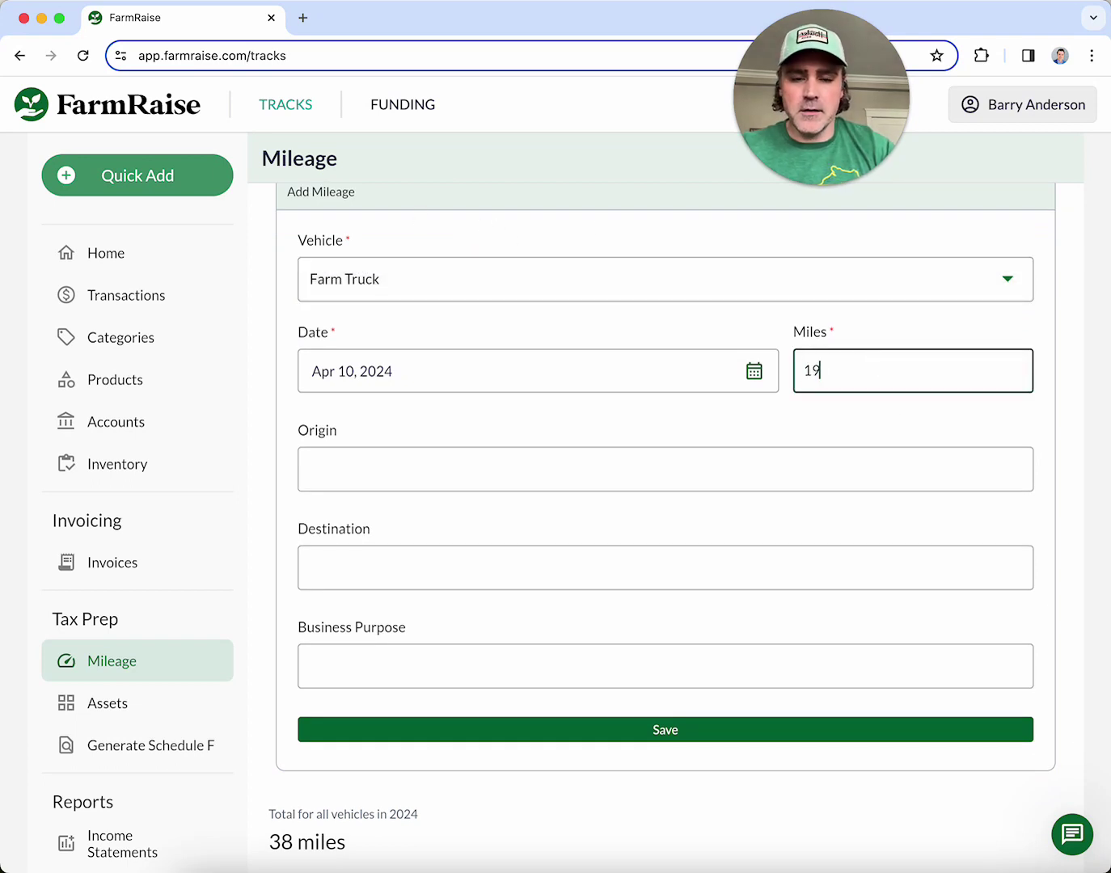
{"action": "key", "text": "BackSpace"}
{"action": "key", "text": "BackSpace"}
{"action": "type", "text": "20"}
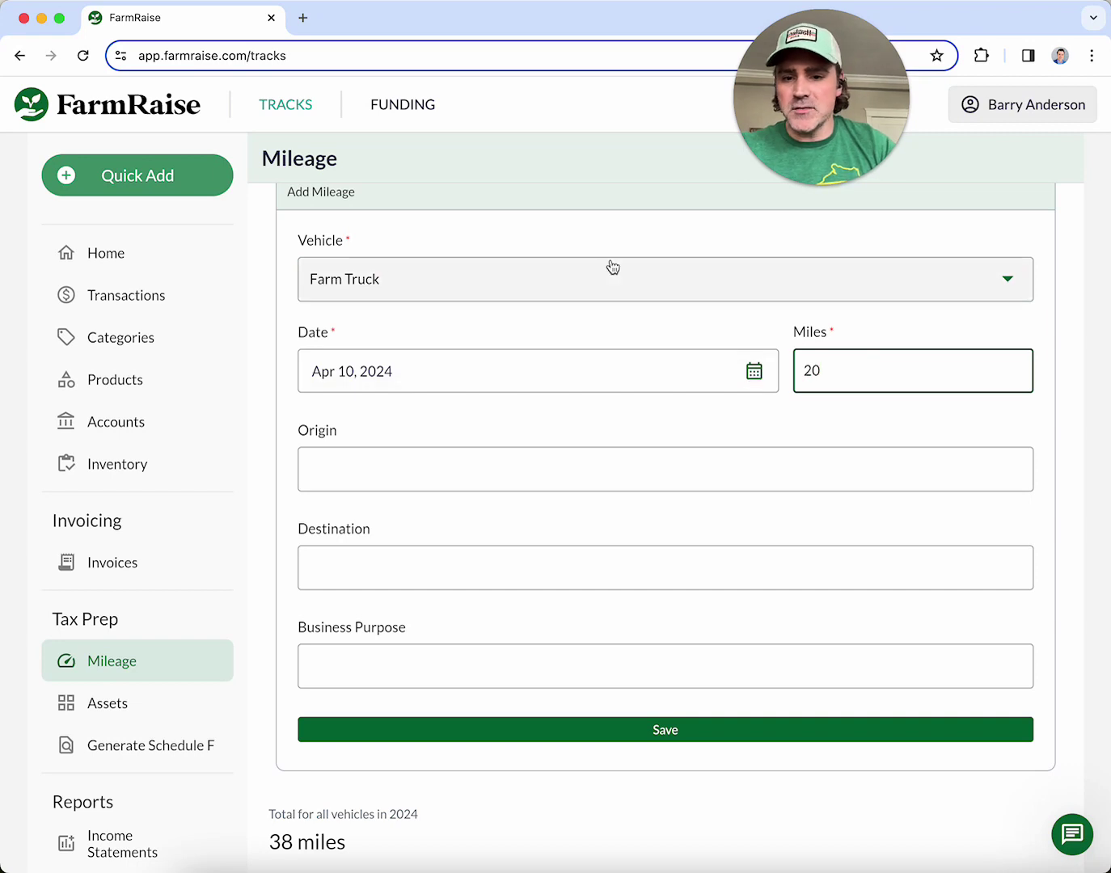
{"action": "scroll", "coordinate": [608, 265], "scroll_direction": "down", "scroll_amount": 1}
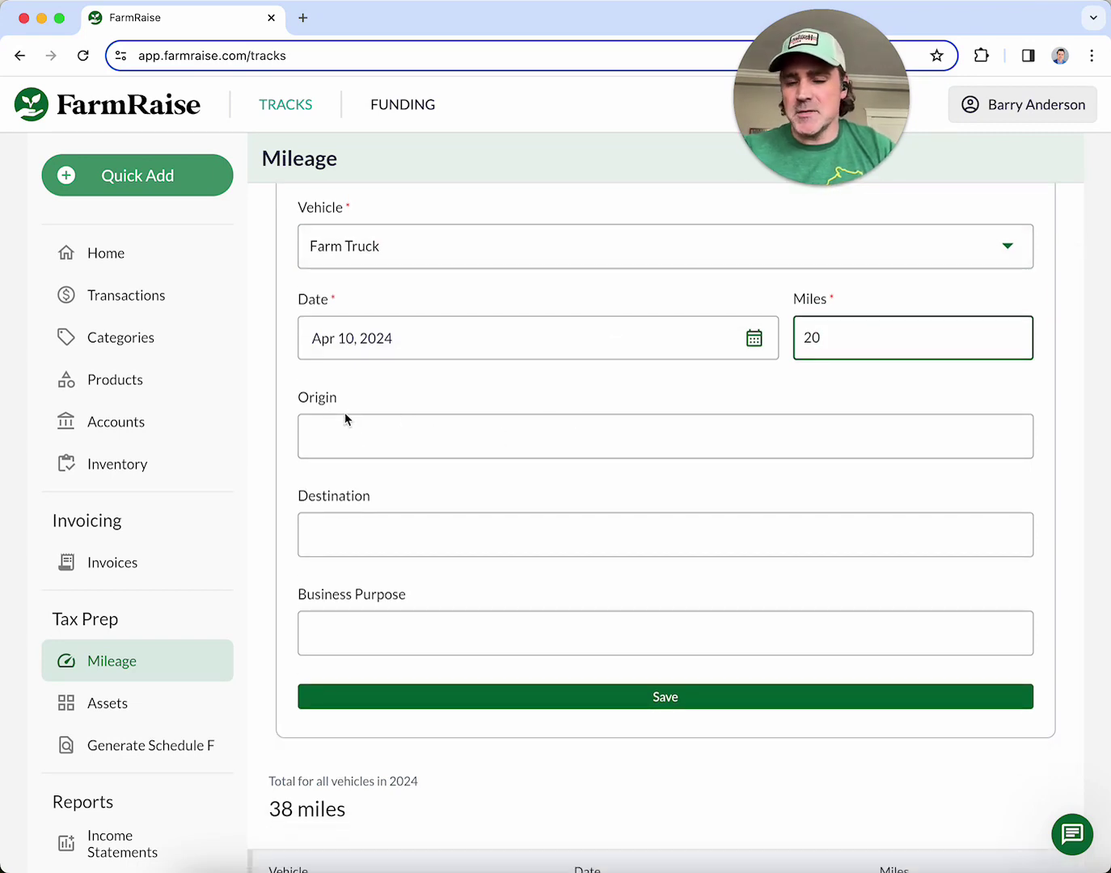
{"action": "scroll", "coordinate": [404, 365], "scroll_direction": "down", "scroll_amount": 1}
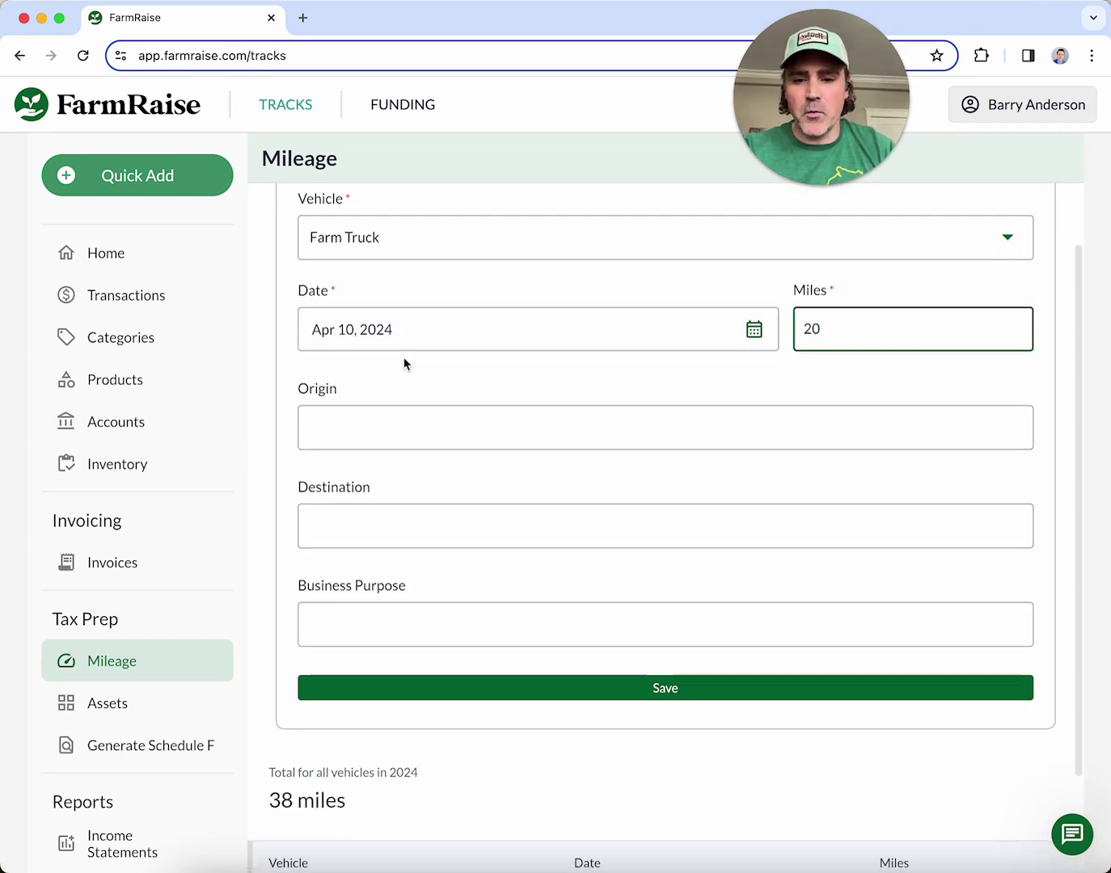
{"action": "left_click", "coordinate": [646, 692]}
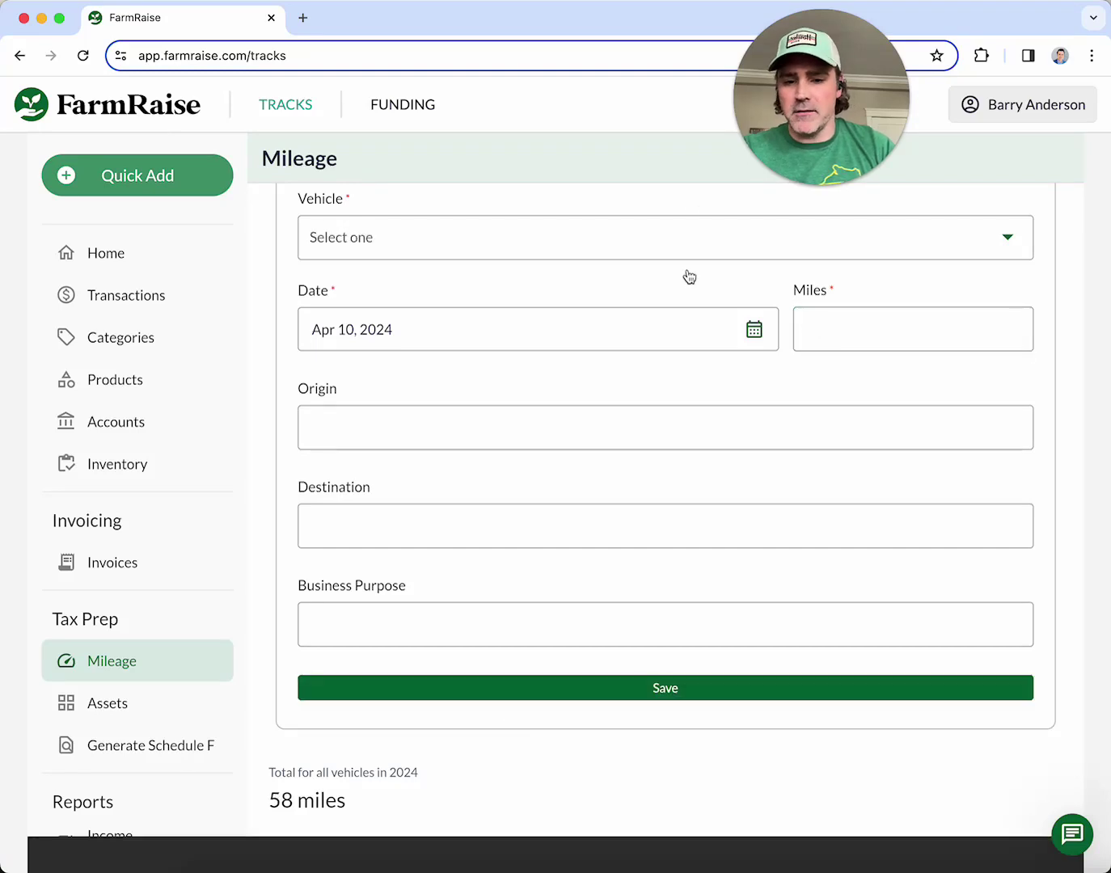
{"action": "scroll", "coordinate": [669, 418], "scroll_direction": "down", "scroll_amount": 3}
{"action": "scroll", "coordinate": [670, 419], "scroll_direction": "down", "scroll_amount": 2}
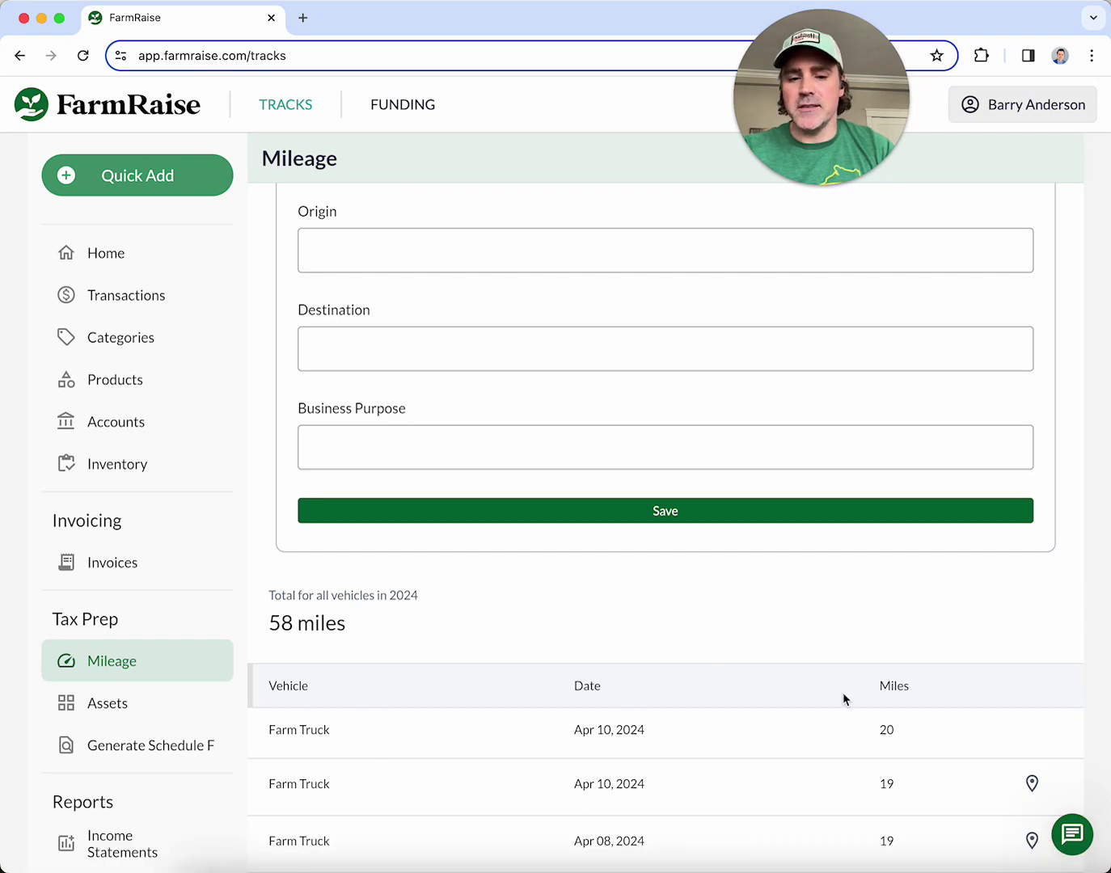
{"action": "scroll", "coordinate": [929, 693], "scroll_direction": "up", "scroll_amount": 1}
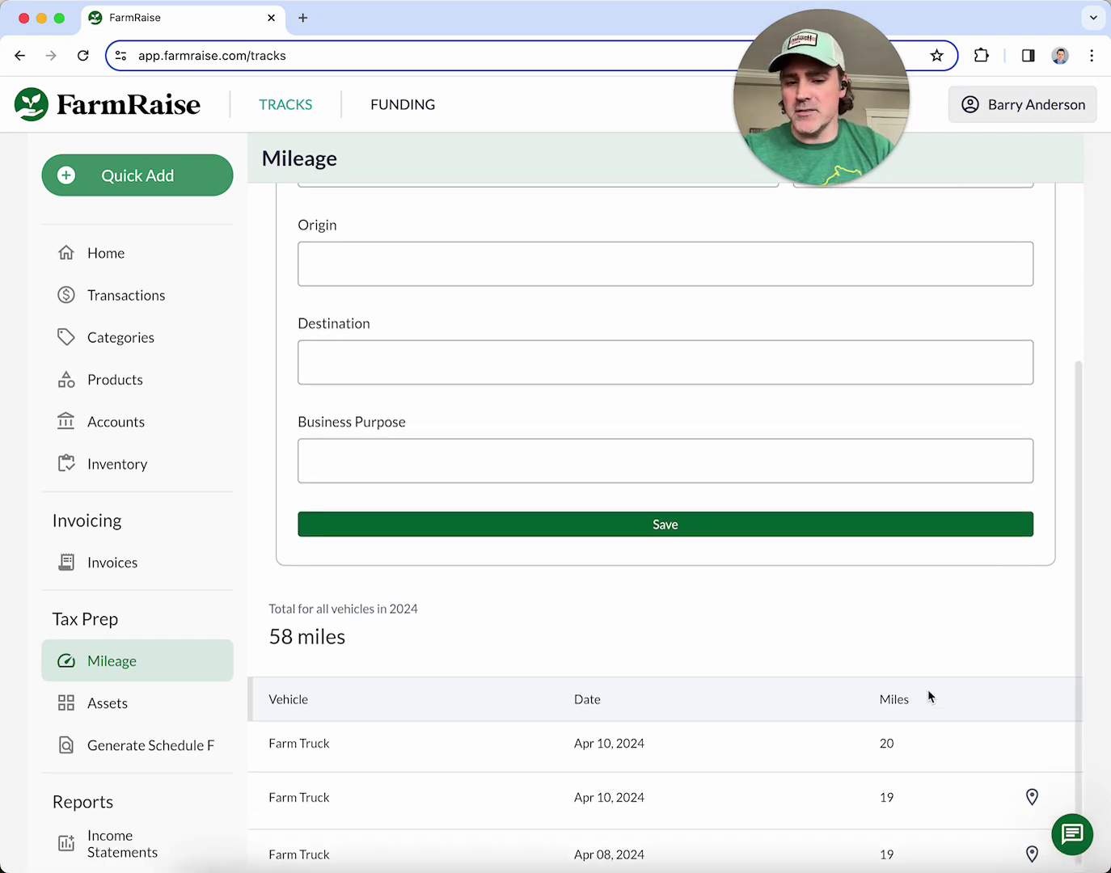